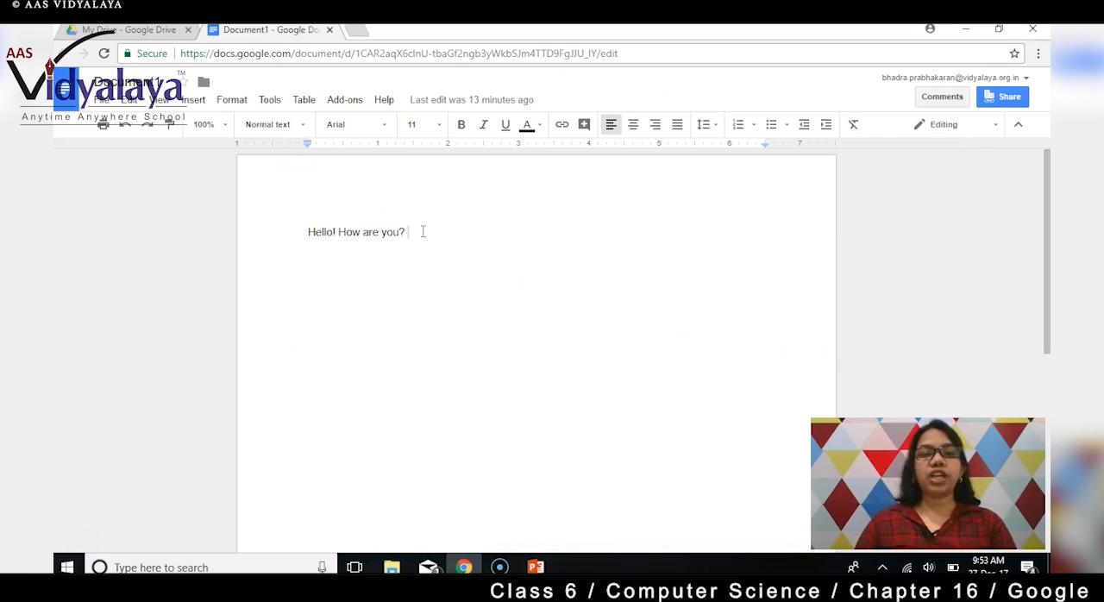
Add the lines "An apple a day keeps the doctor away." and "Fruits are healthy." below the greeting.
key(Return)
text(Th)
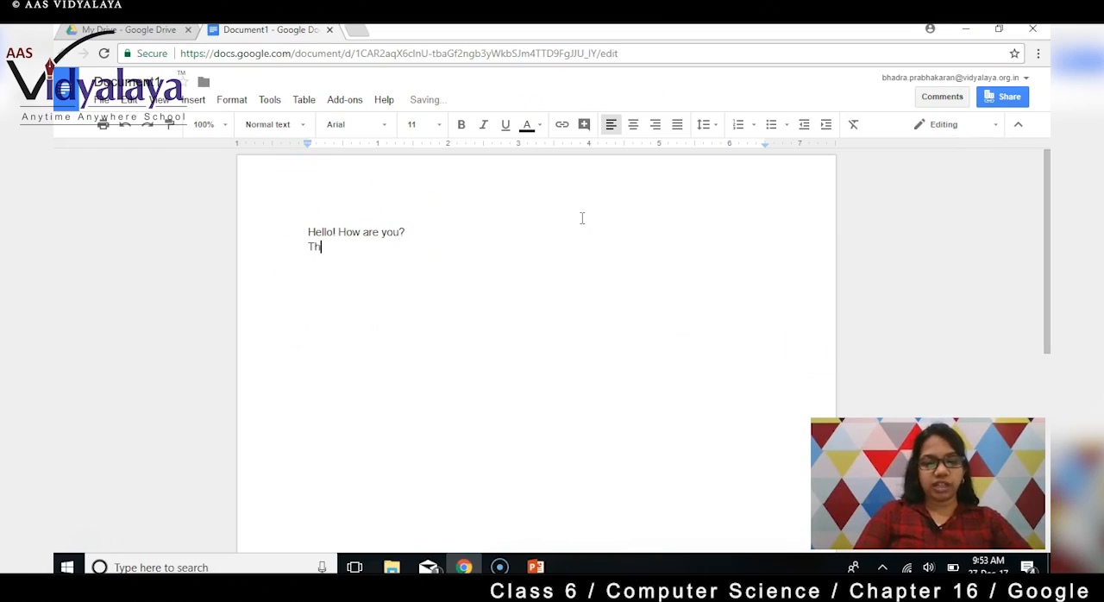
key(BackSpace)
key(BackSpace)
text(App)
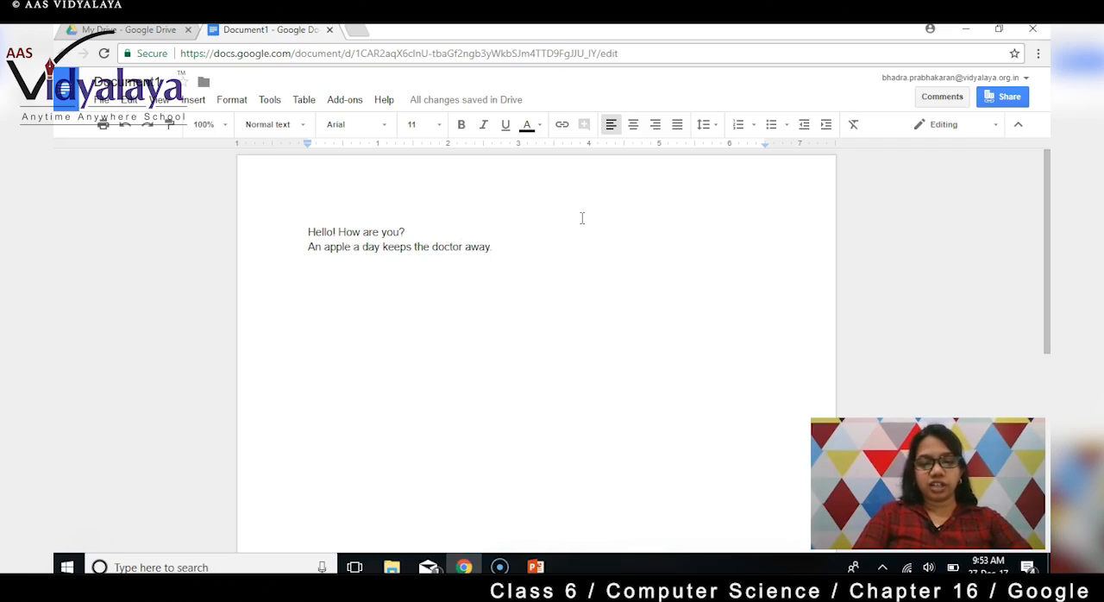
text(H)
text(Fruits are healthy.)
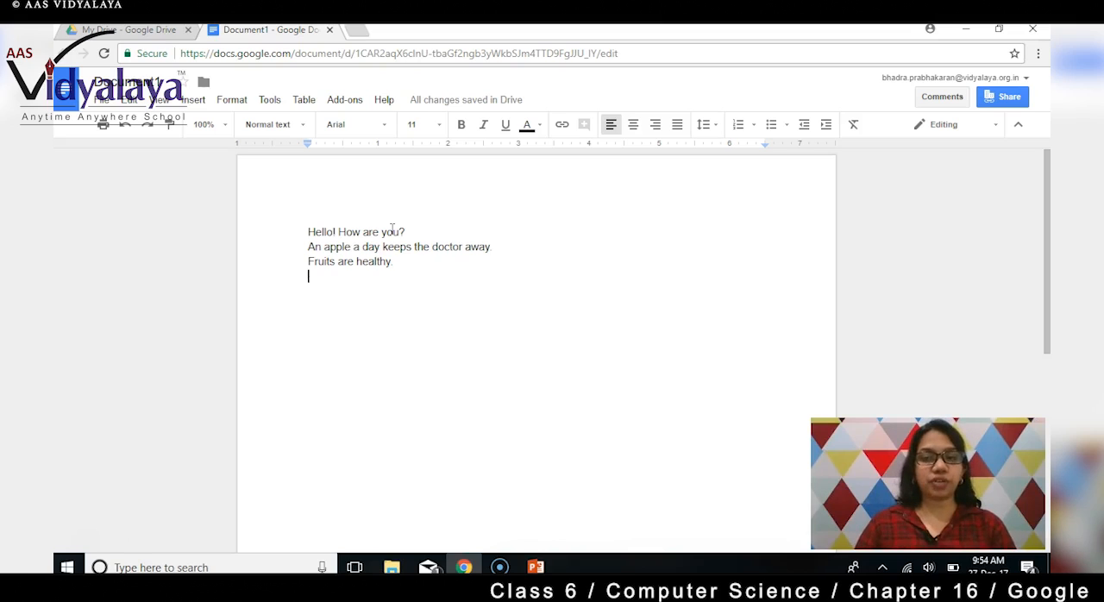
Try purple, red, dark red and cyan as the text colour of "Hello! How are you?", finishing with blue.
drag(301, 229, 409, 234)
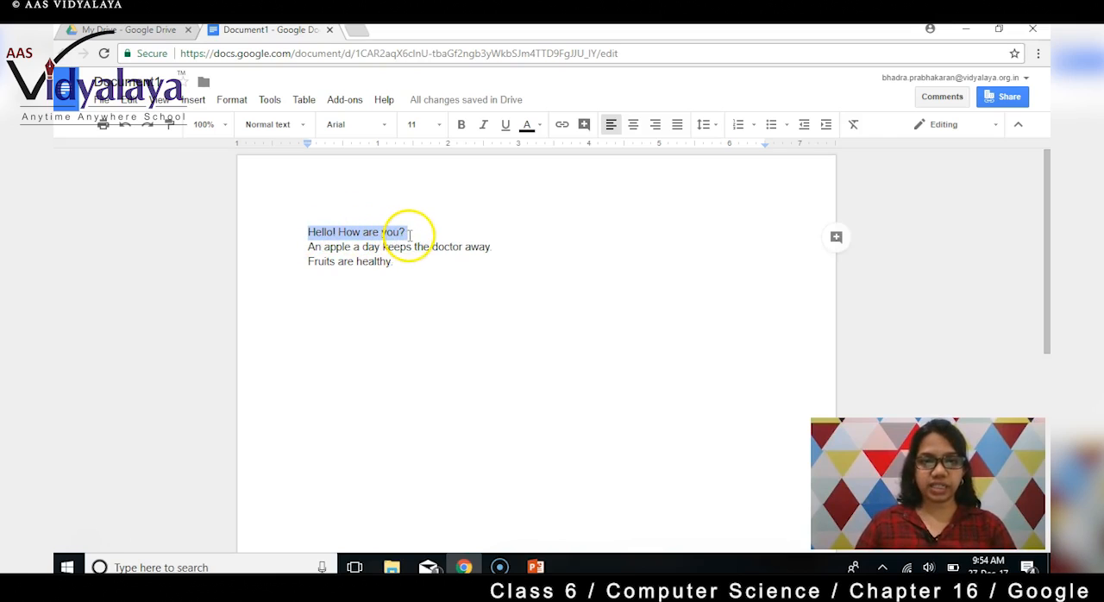
click(541, 127)
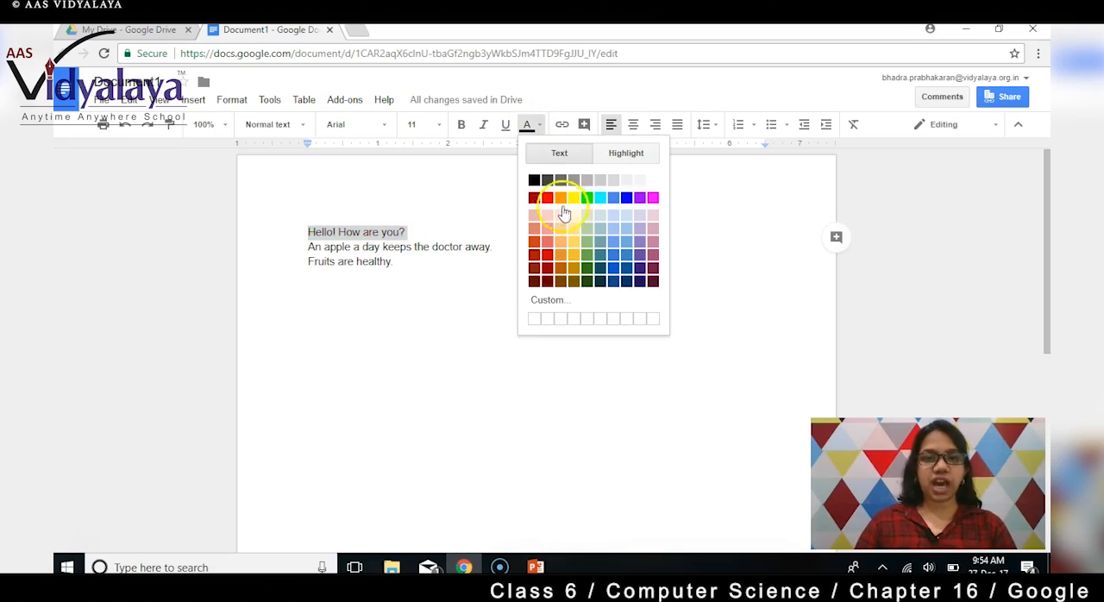
click(640, 254)
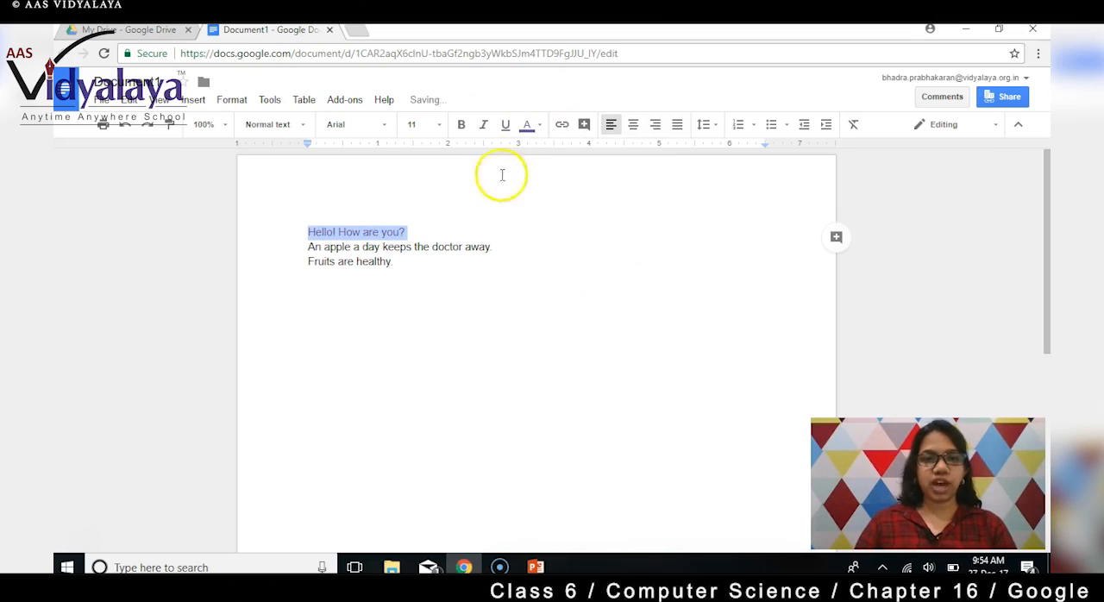
click(528, 125)
click(548, 198)
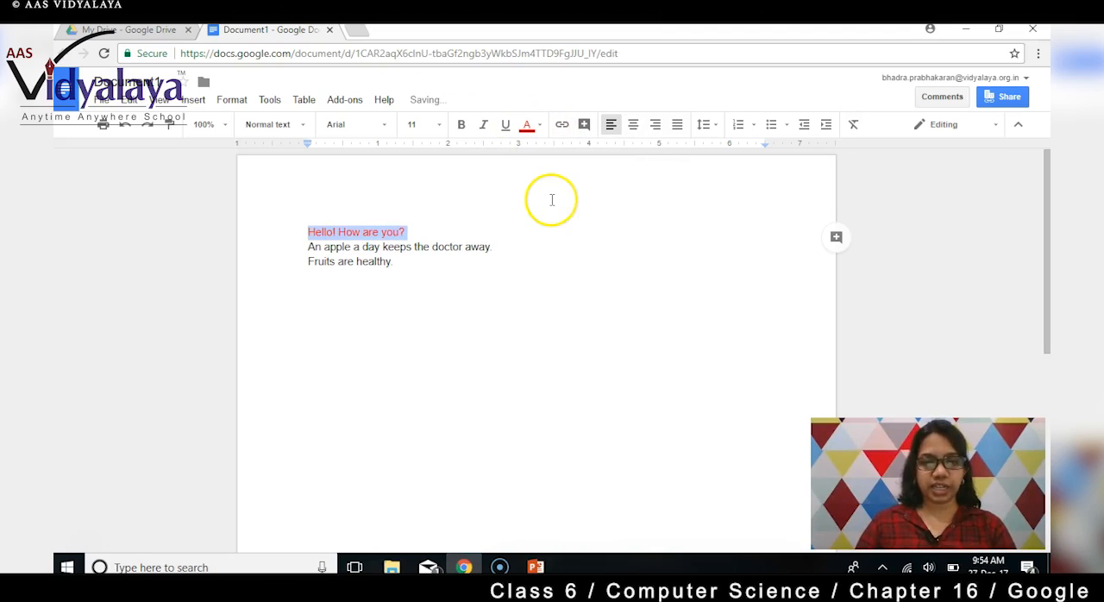
click(534, 126)
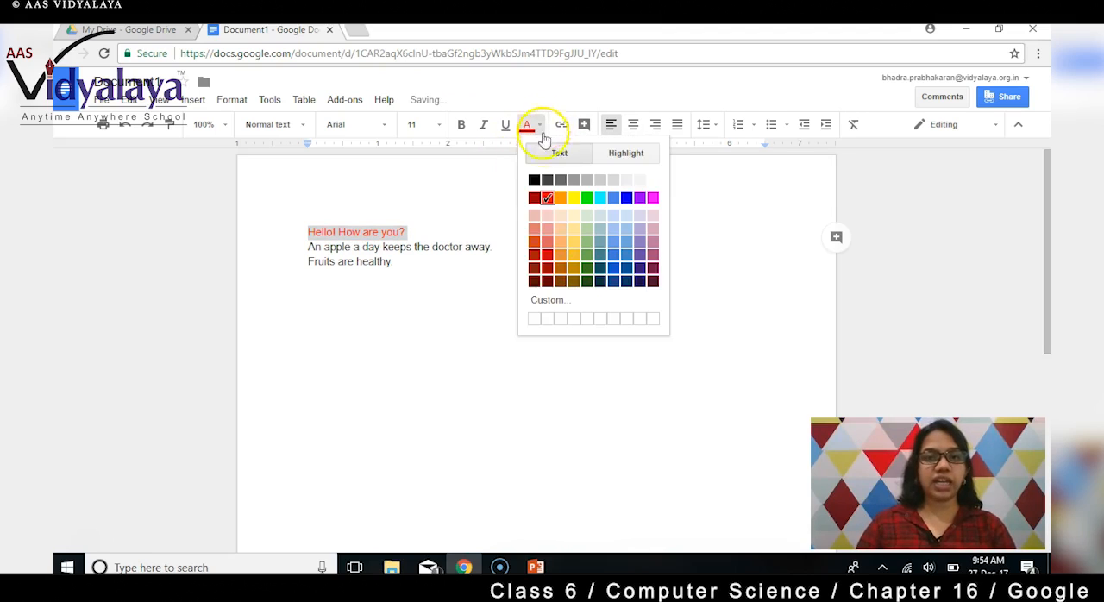
click(547, 280)
click(533, 126)
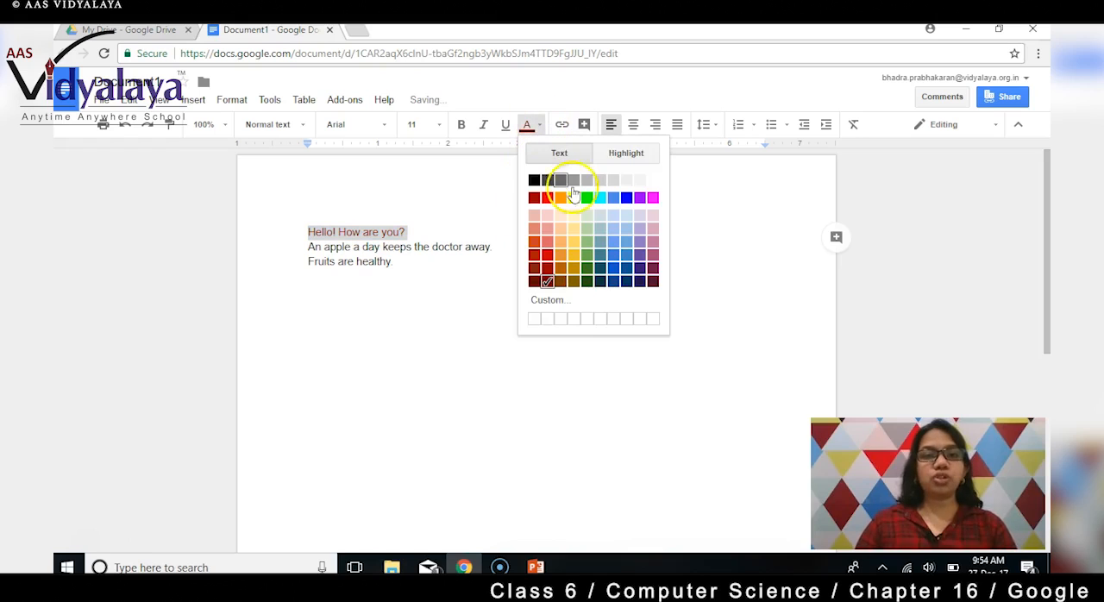
click(601, 198)
click(538, 127)
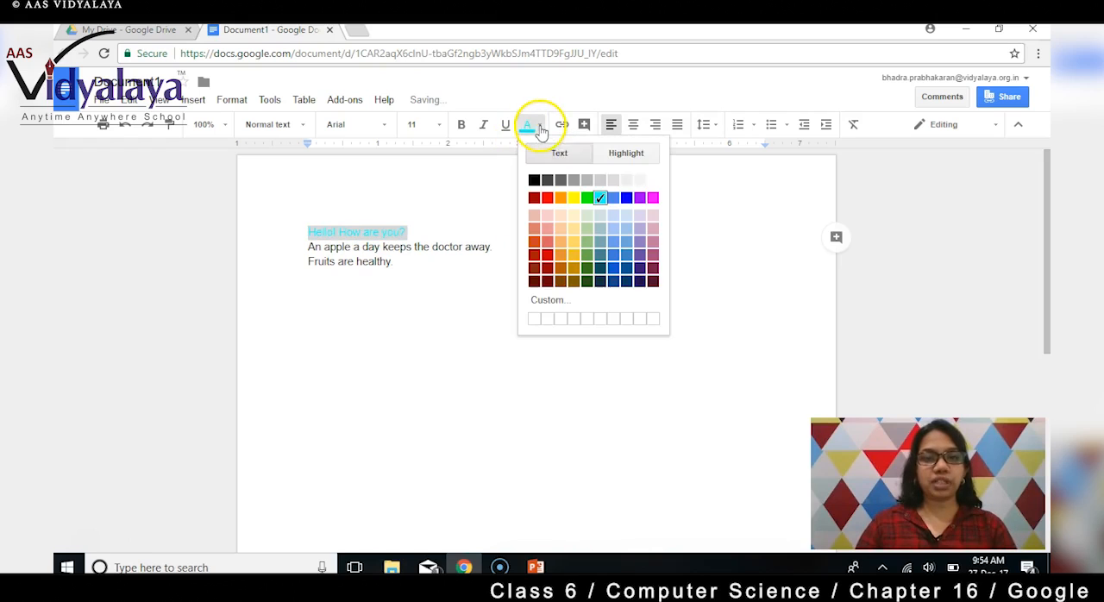
click(626, 198)
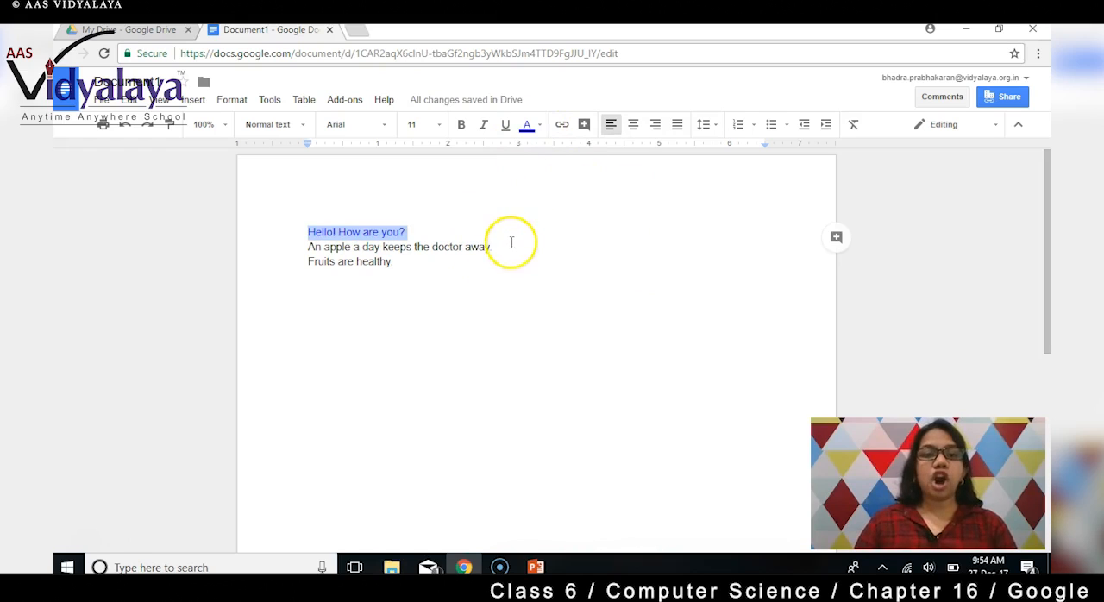
Make the sentence "An apple a day keeps the doctor away." underlined, italic and bold.
drag(508, 250, 311, 246)
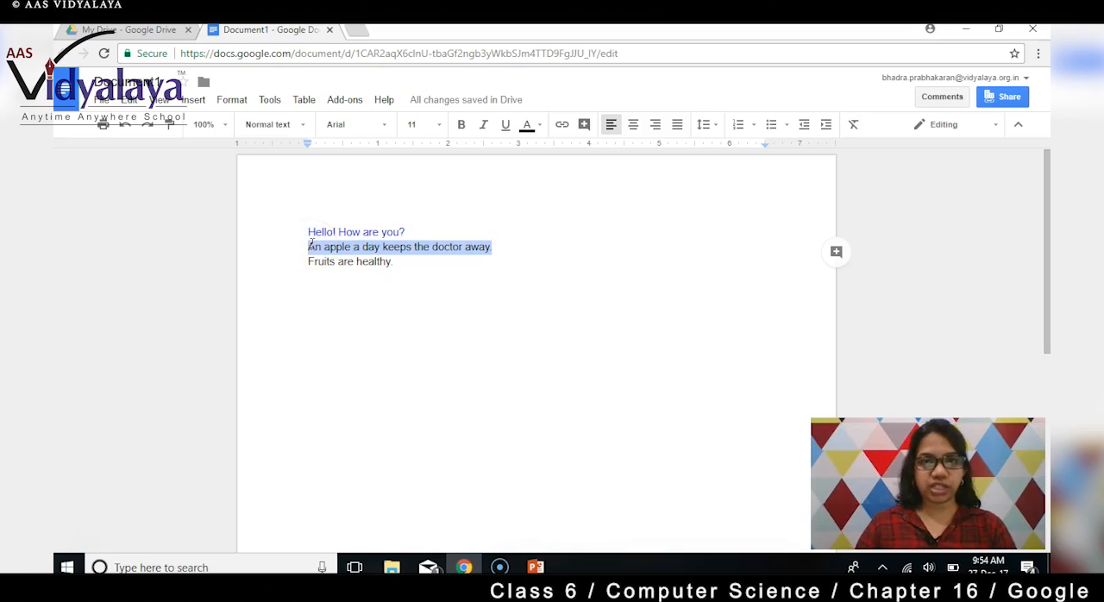
click(505, 126)
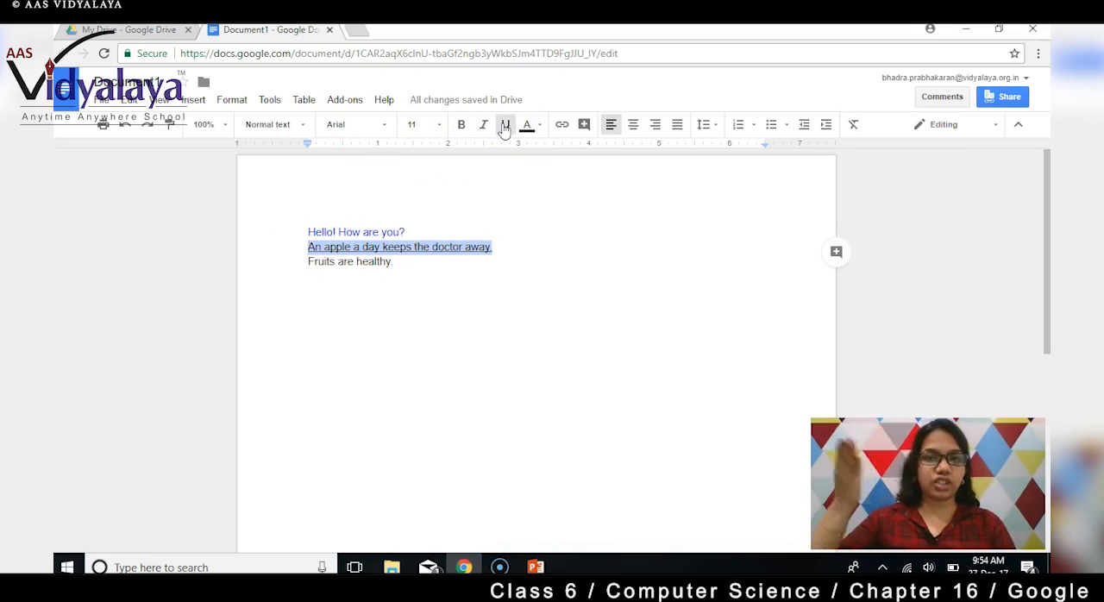
click(486, 126)
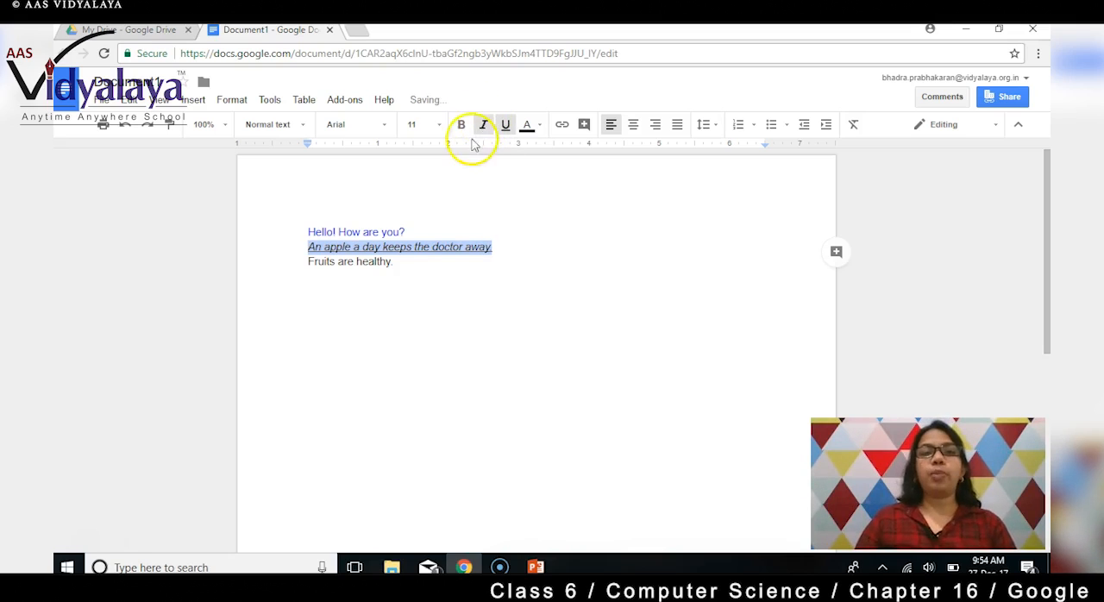
click(462, 126)
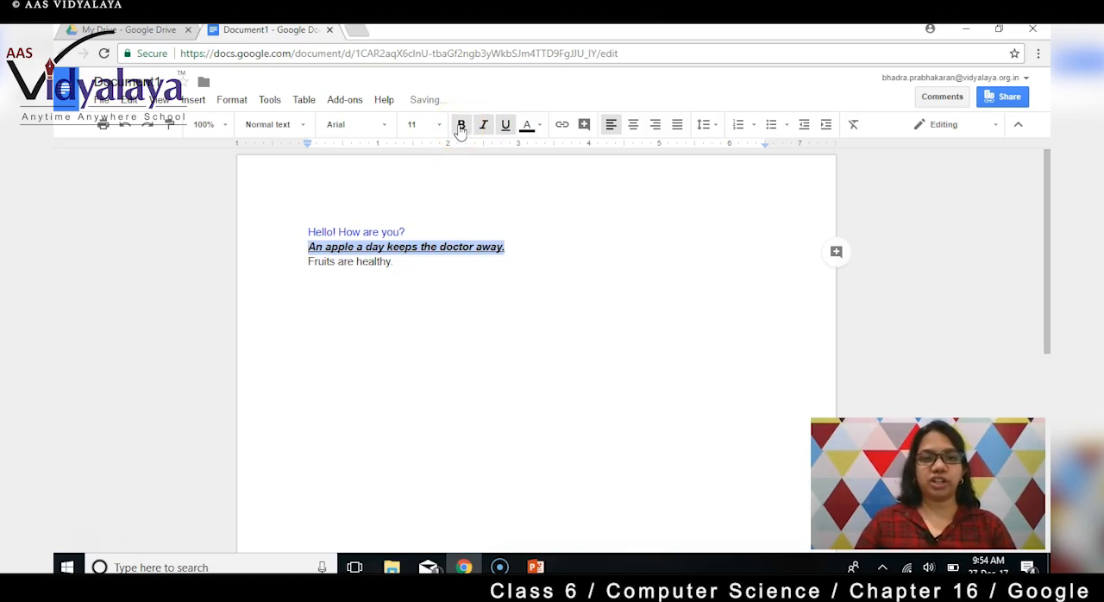
click(506, 126)
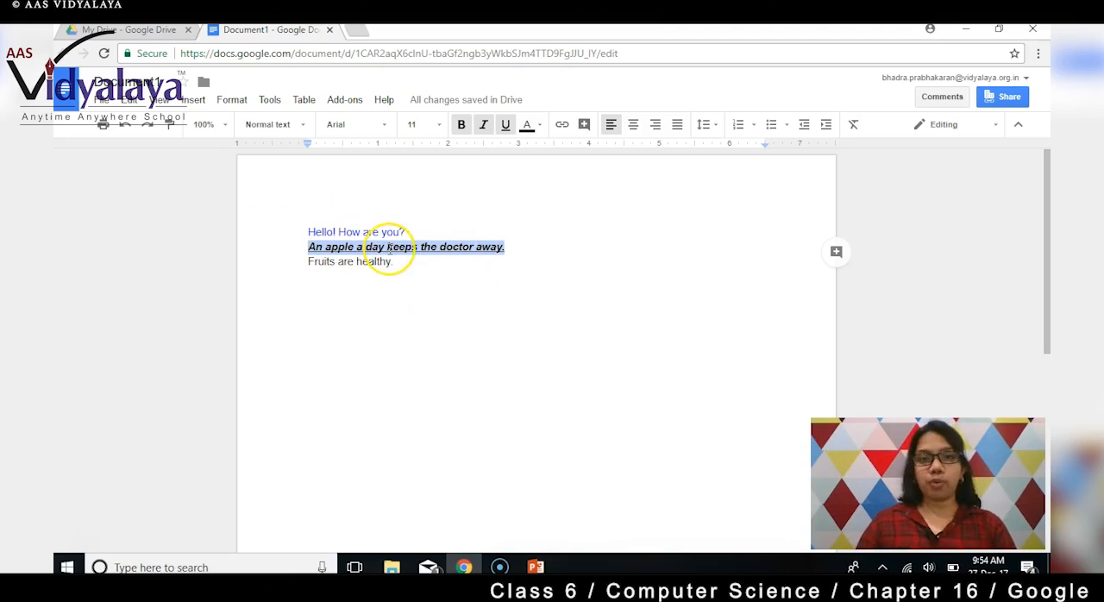
Format the apple sentence in Century Gothic at size 30 without italics.
click(386, 125)
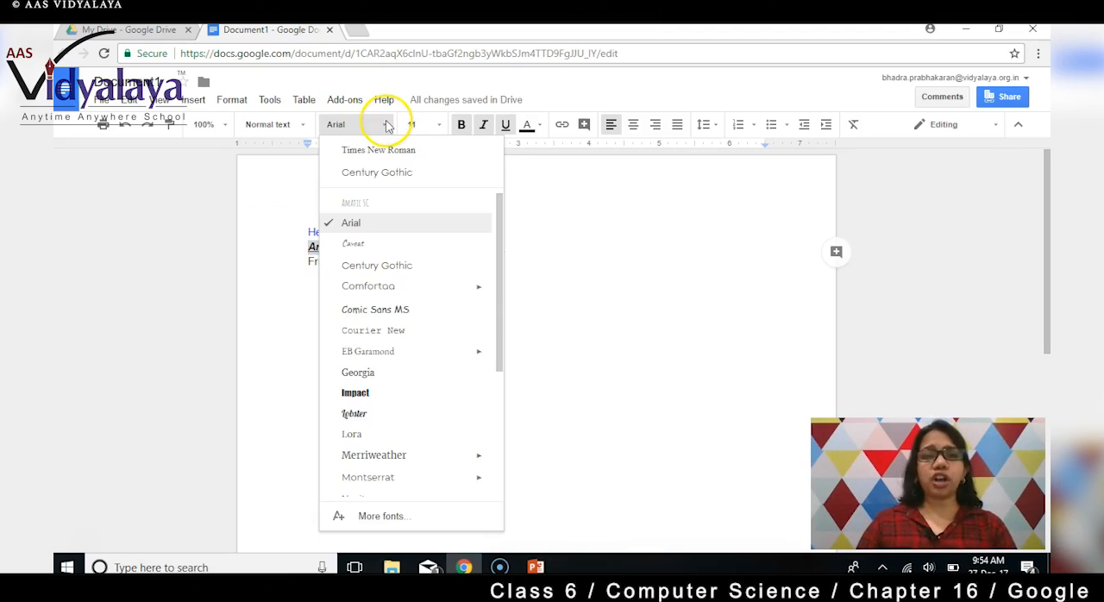
click(400, 175)
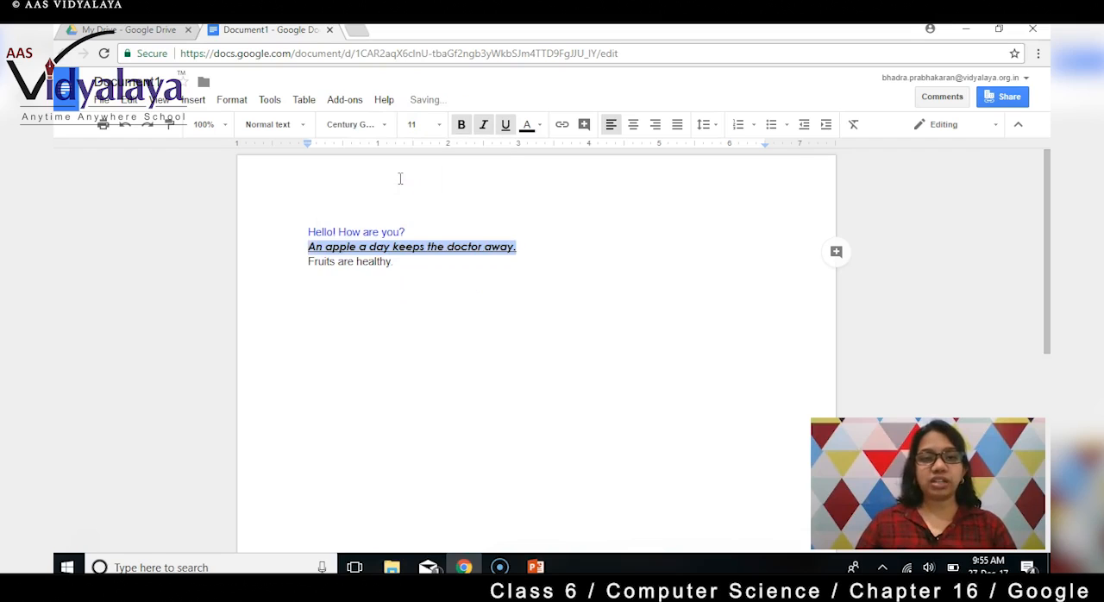
click(438, 125)
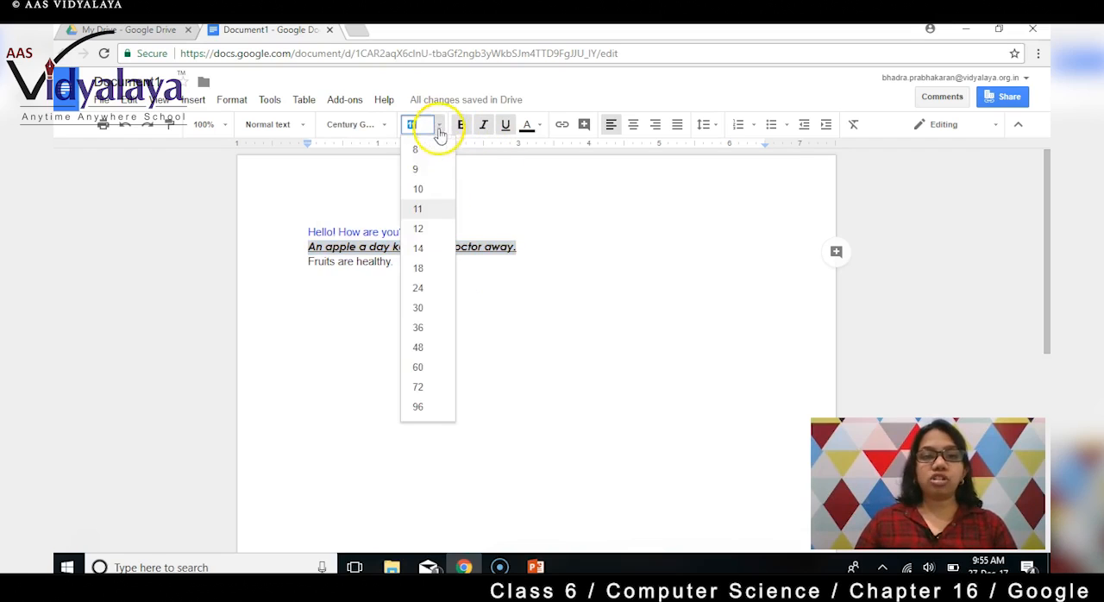
click(423, 308)
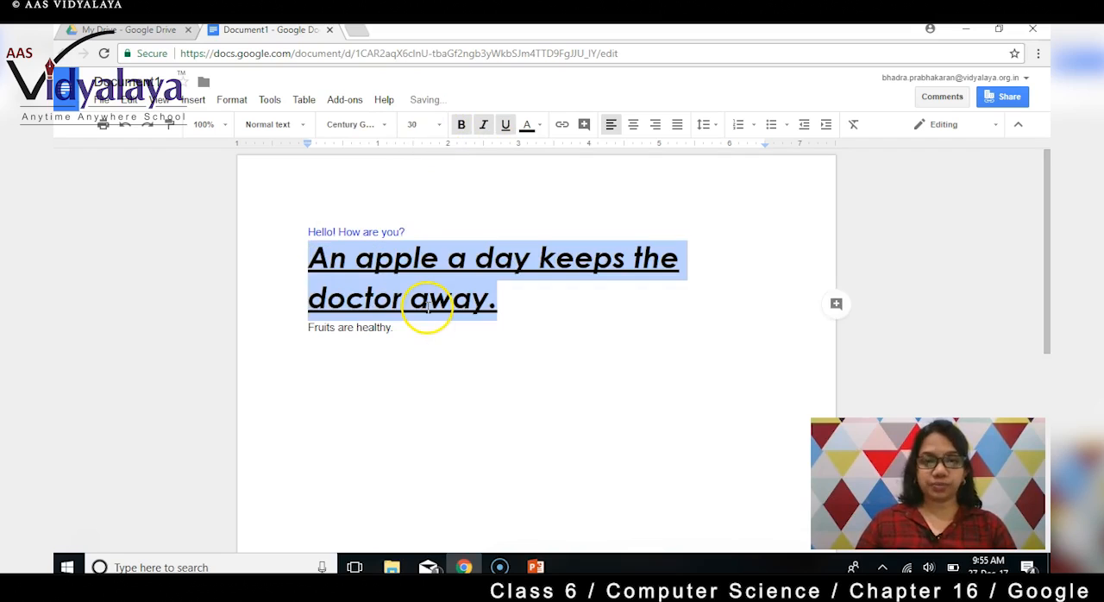
click(483, 125)
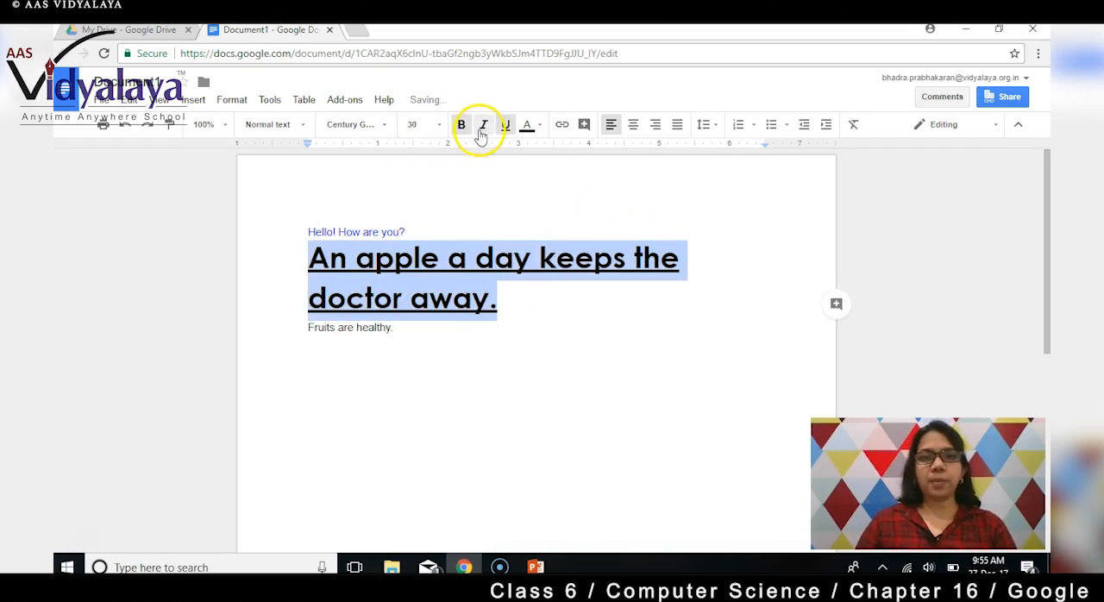
click(537, 301)
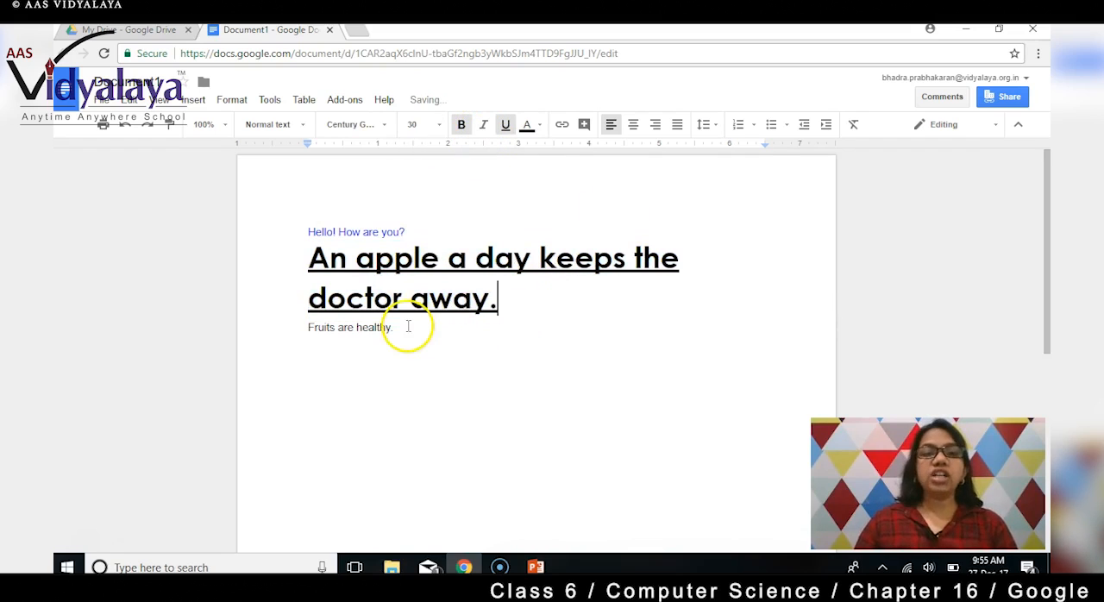
Set all three lines of text to Century Gothic at font size 24.
mouse_move(402, 331)
mouse_down()
mouse_move(296, 248)
mouse_move(297, 233)
mouse_up()
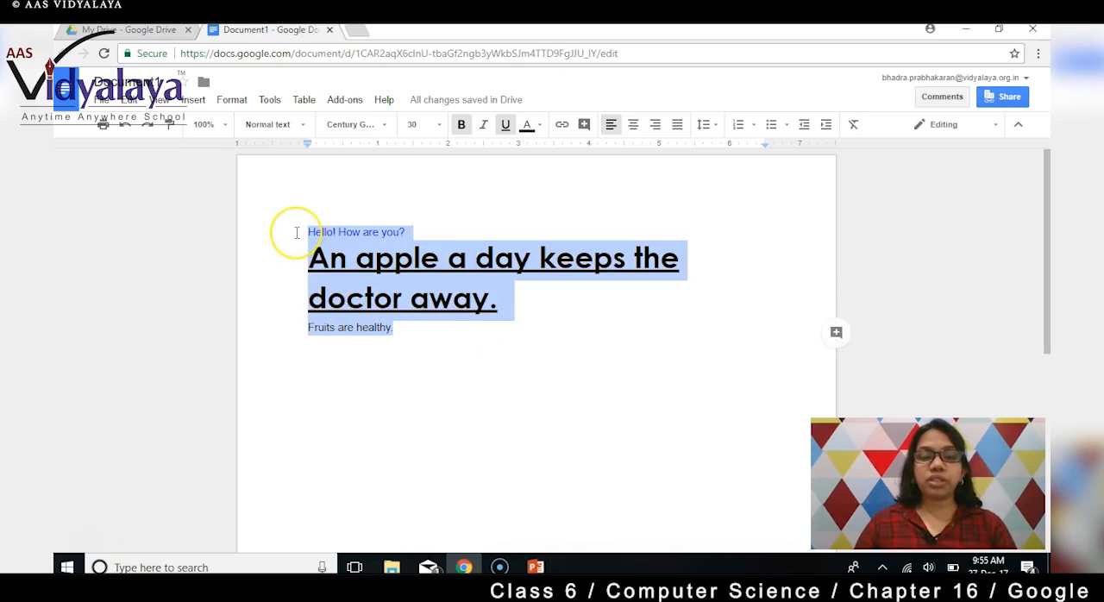
click(380, 126)
click(385, 153)
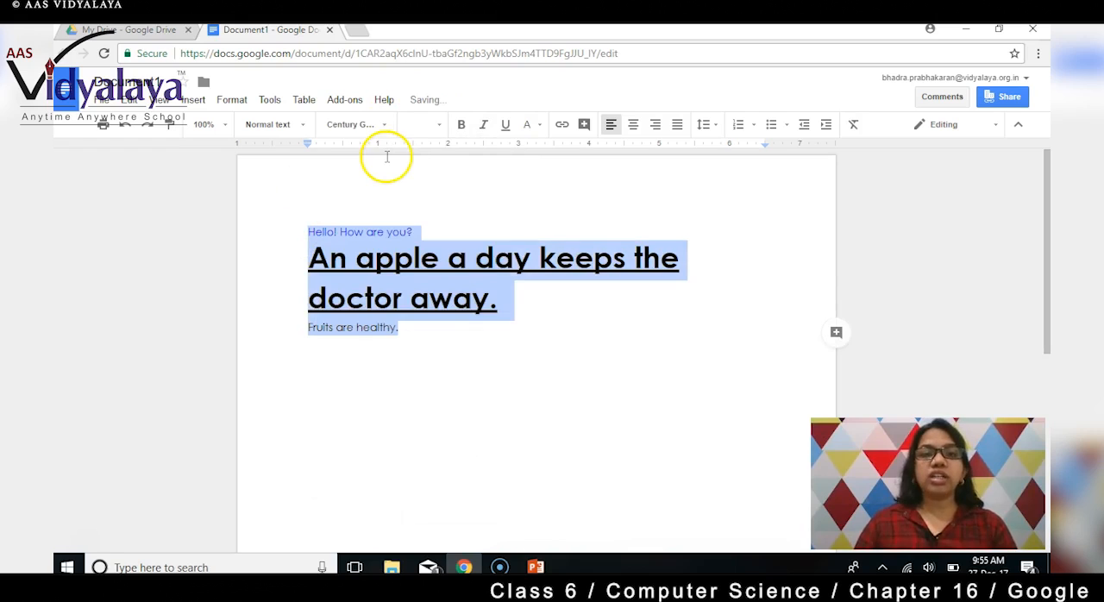
click(438, 127)
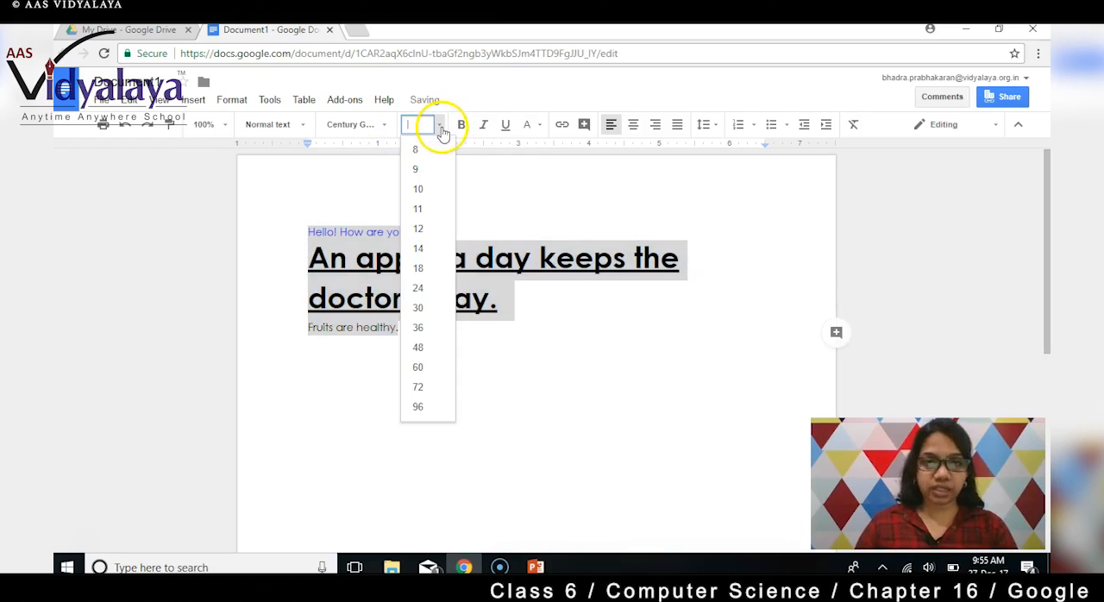
click(419, 288)
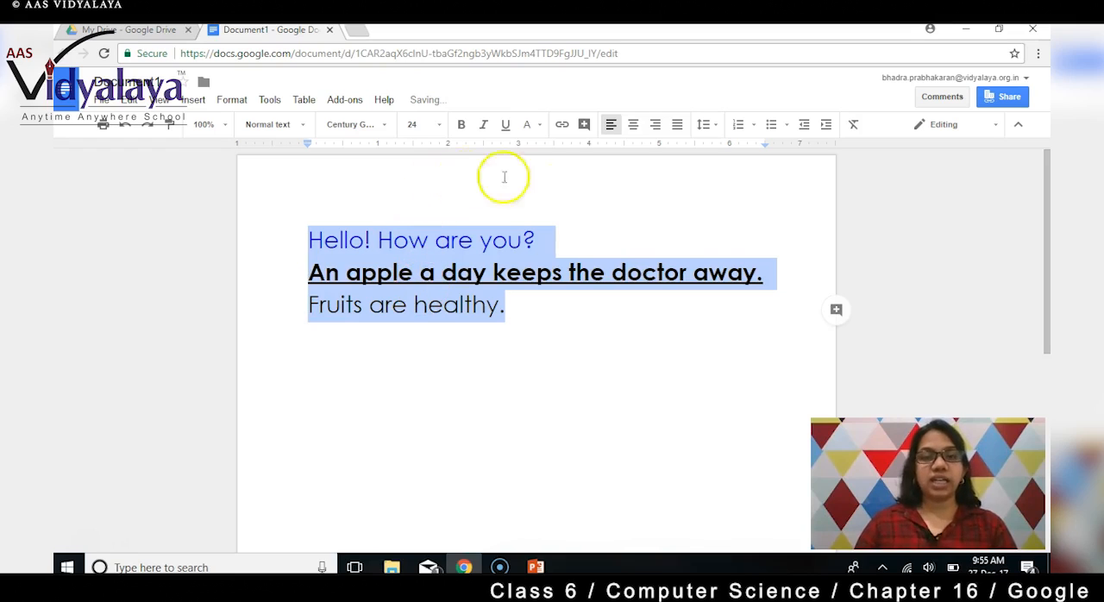
click(513, 398)
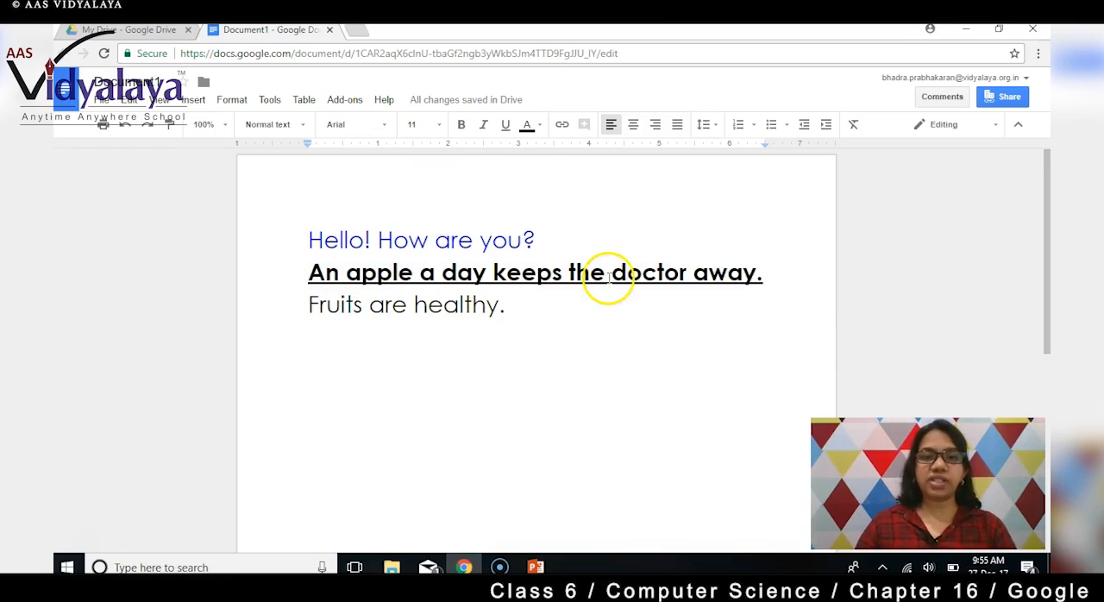
Change the text colour of "Hello! How are you?" to black.
drag(552, 239, 303, 239)
click(529, 125)
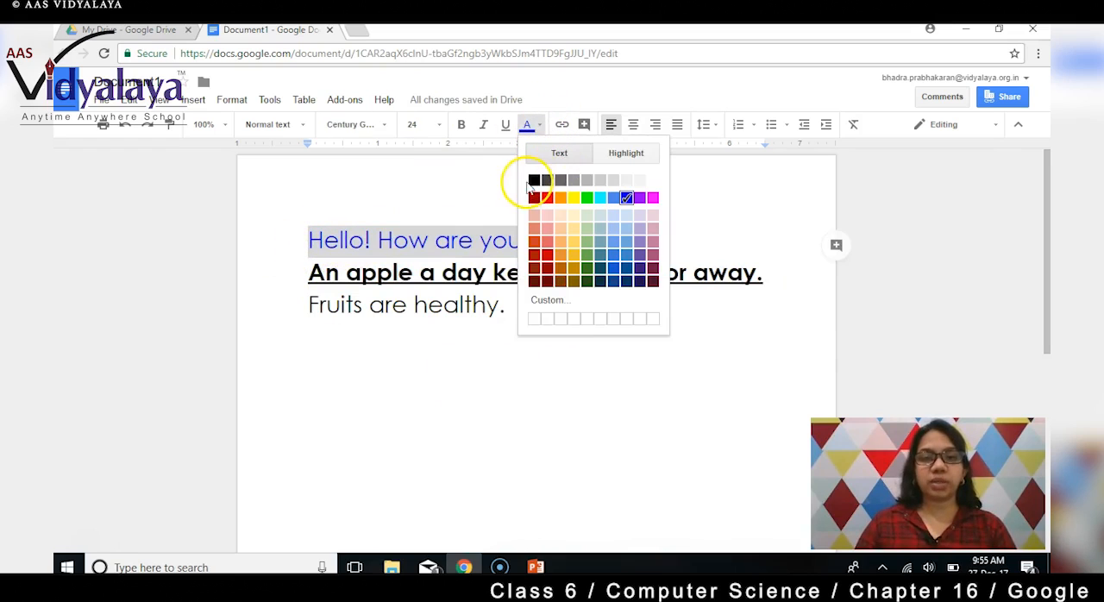
click(533, 180)
click(539, 308)
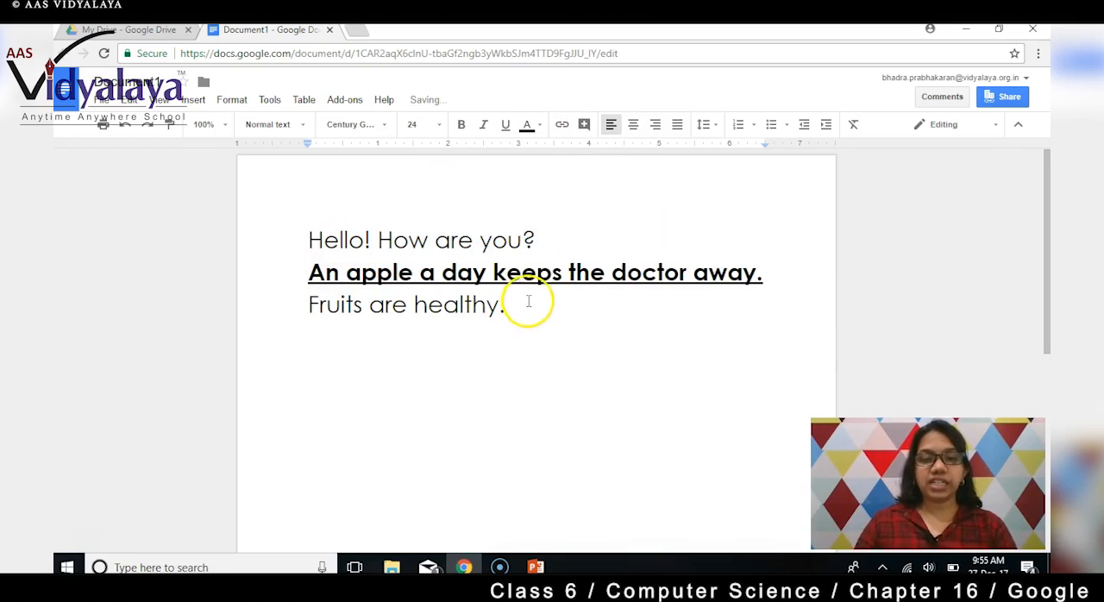
Italicise the sentence "An apple a day keeps the doctor away.".
drag(768, 274, 309, 281)
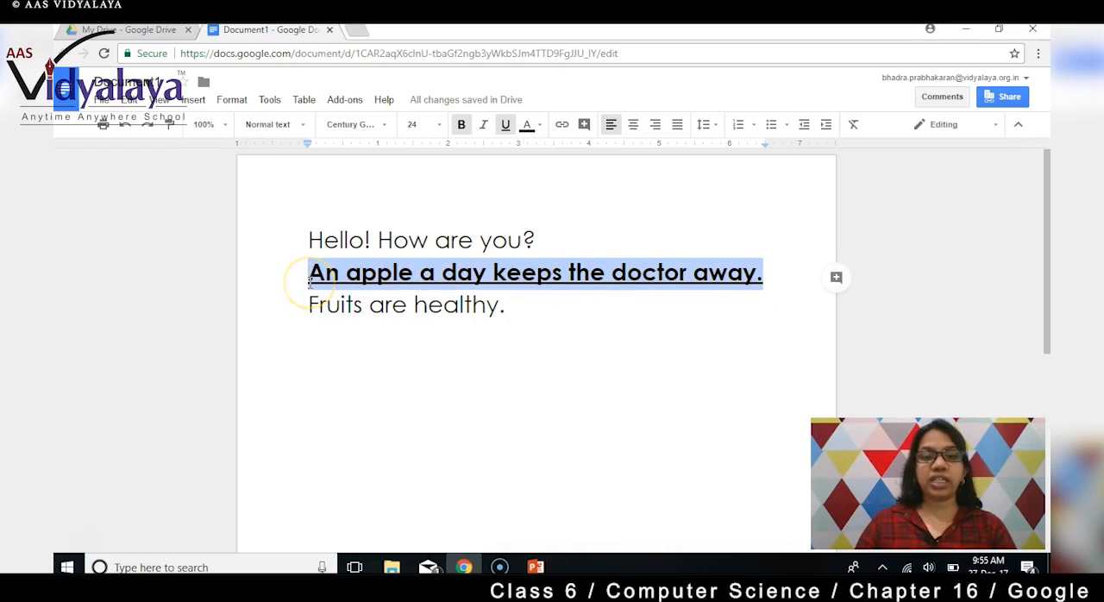
click(485, 129)
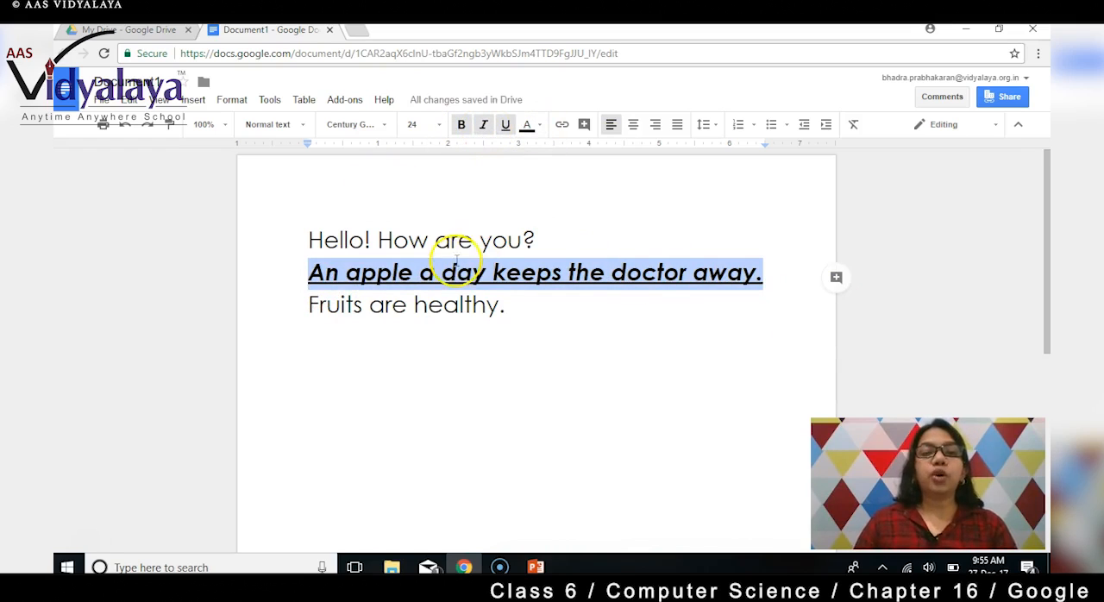
click(506, 328)
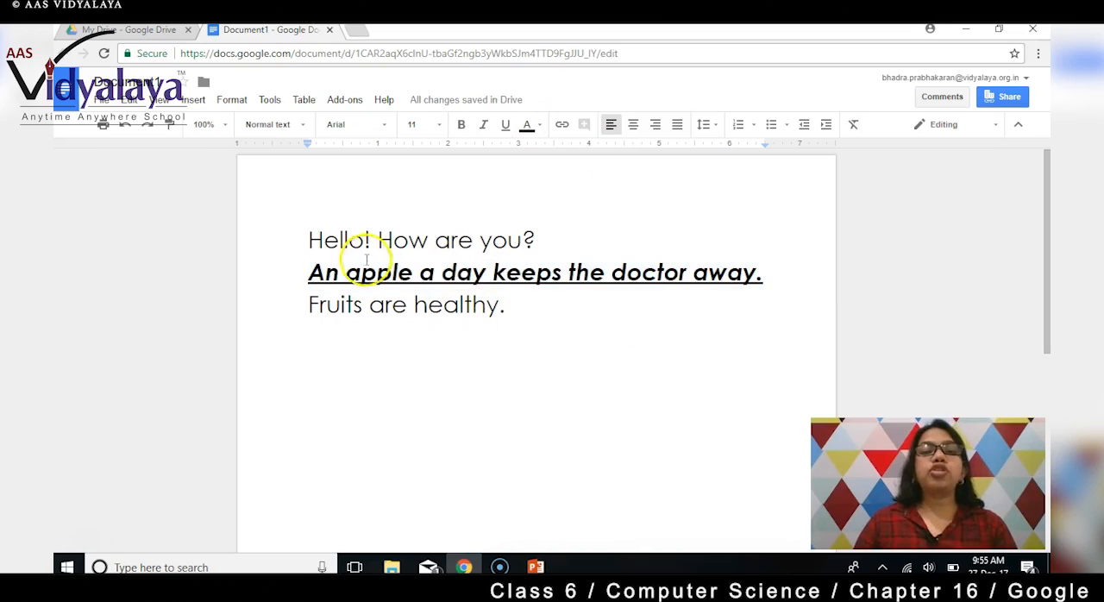
Set the entire document's text to Century Gothic at font size 30.
drag(308, 241, 339, 242)
key(ctrl+a)
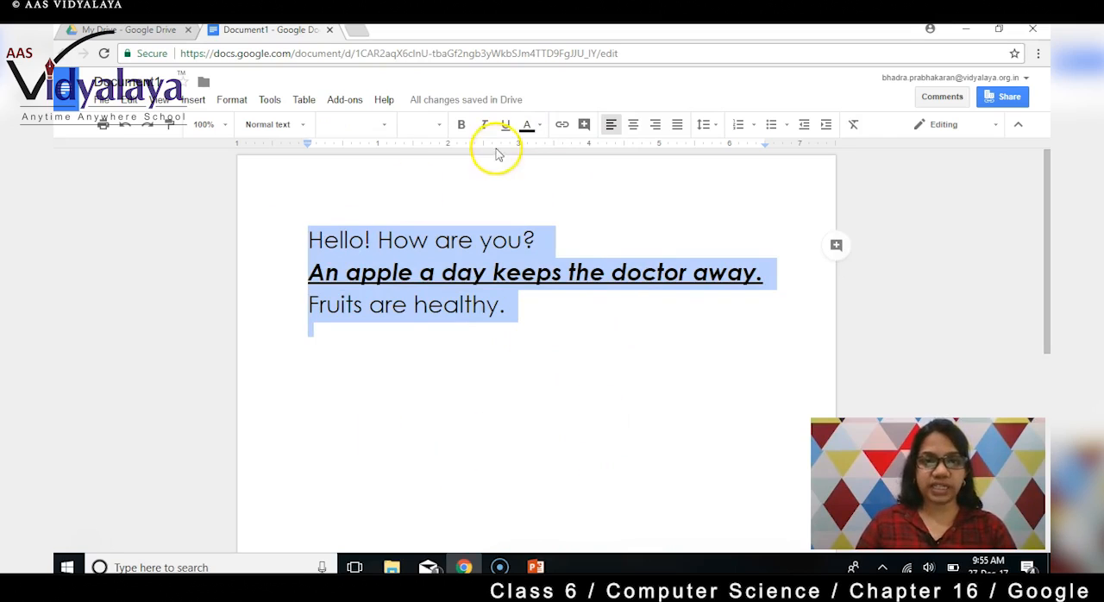
click(380, 126)
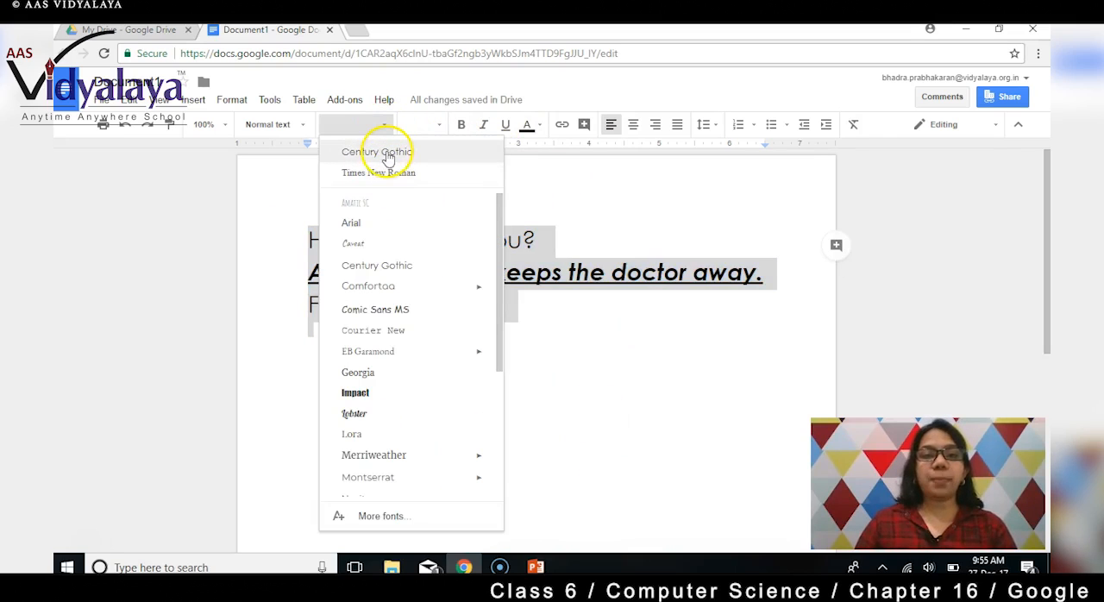
click(380, 152)
click(441, 126)
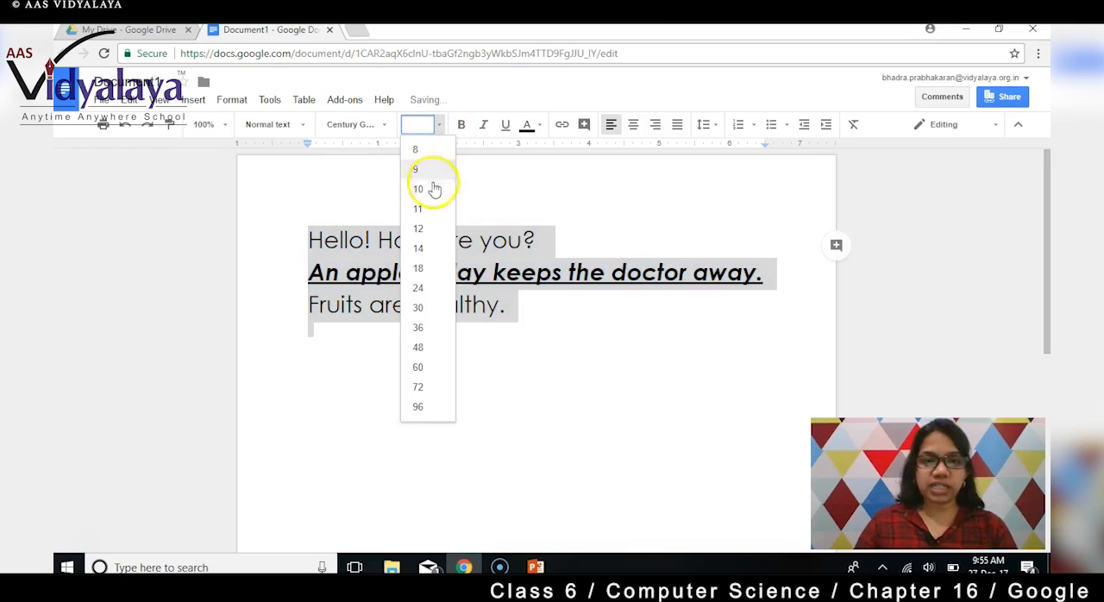
click(418, 307)
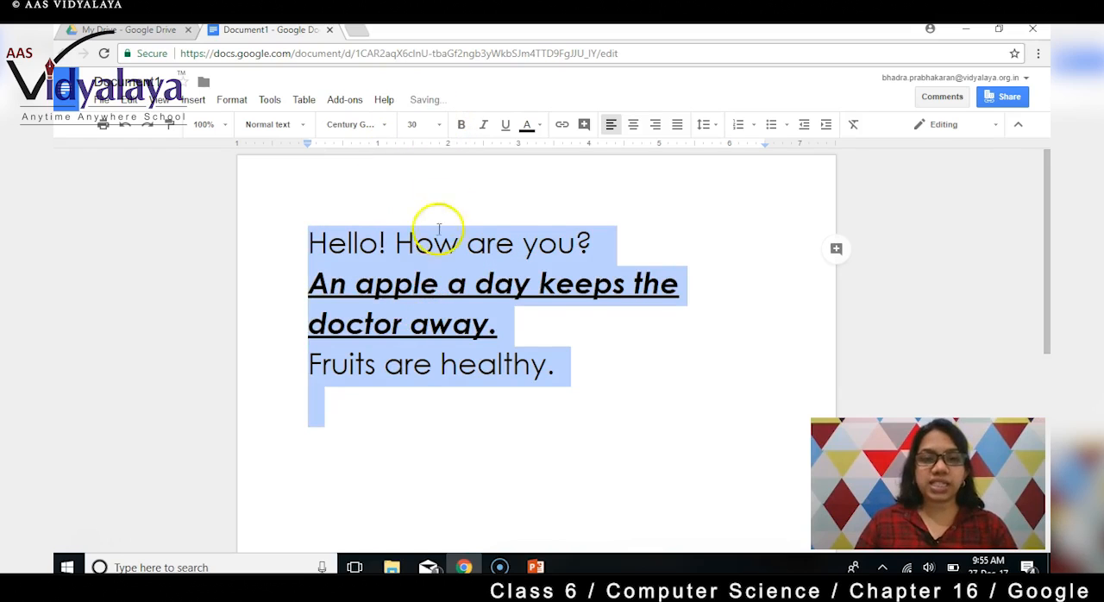
Make all the text in the document bold and underlined, without italics.
click(461, 126)
click(485, 126)
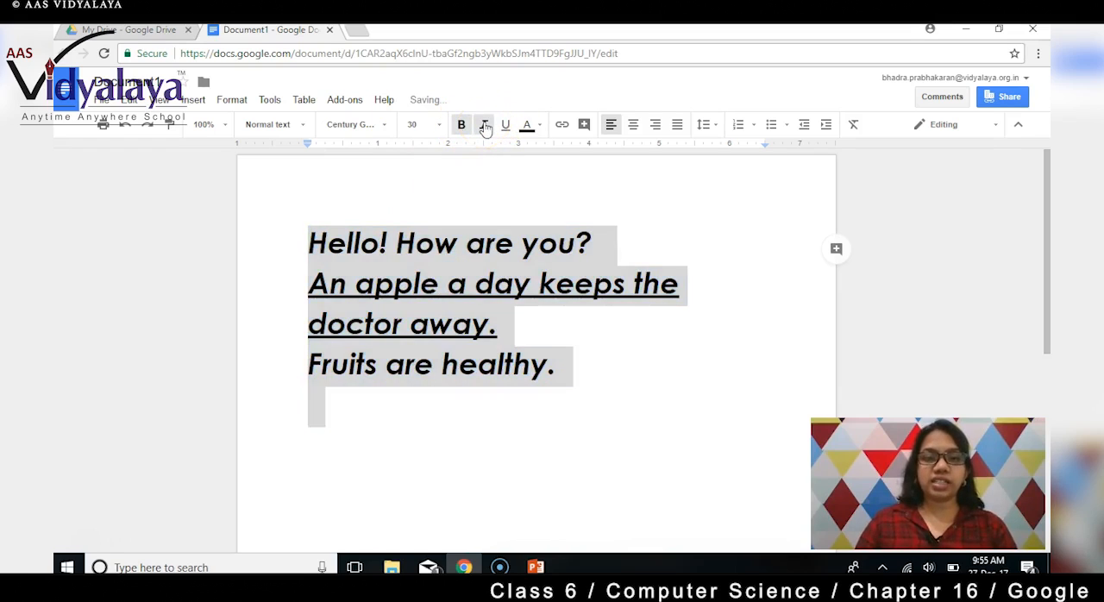
click(485, 126)
click(507, 125)
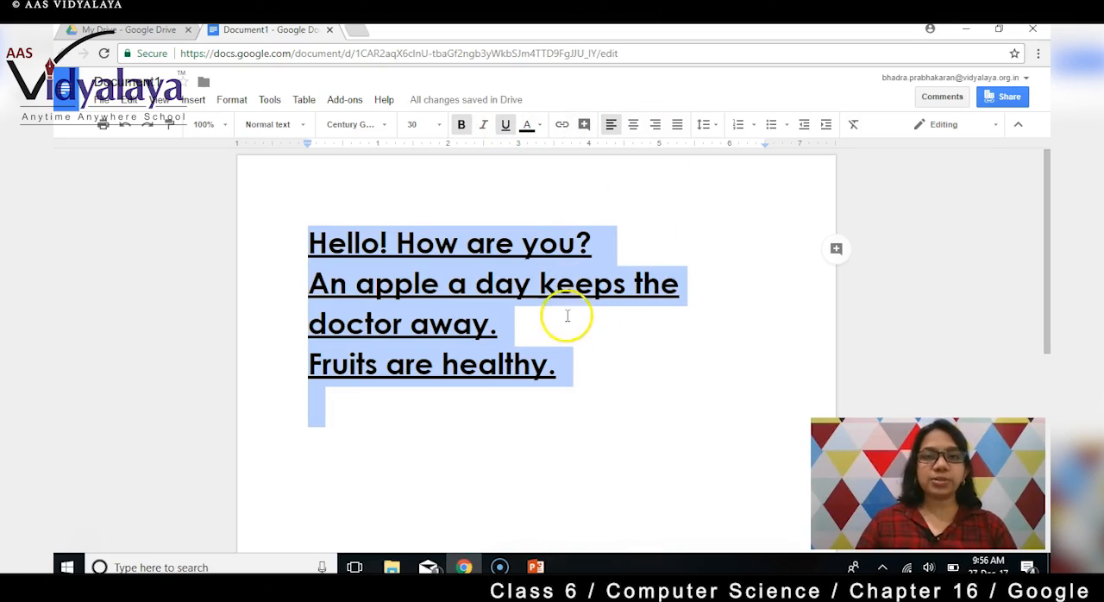
click(511, 438)
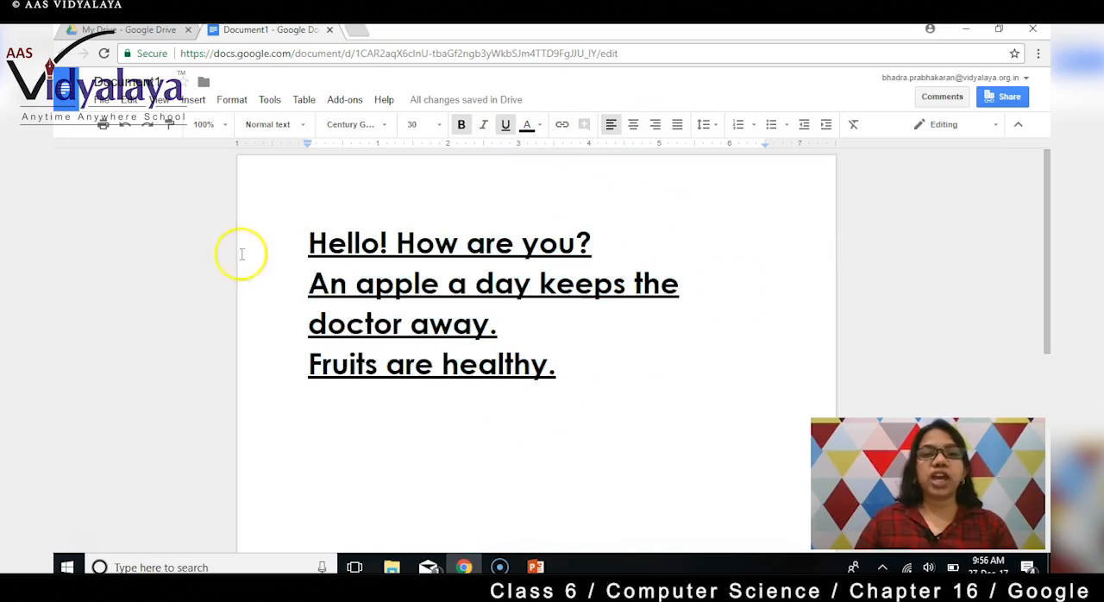
scroll(456, 402, down, 2)
scroll(466, 373, up, 2)
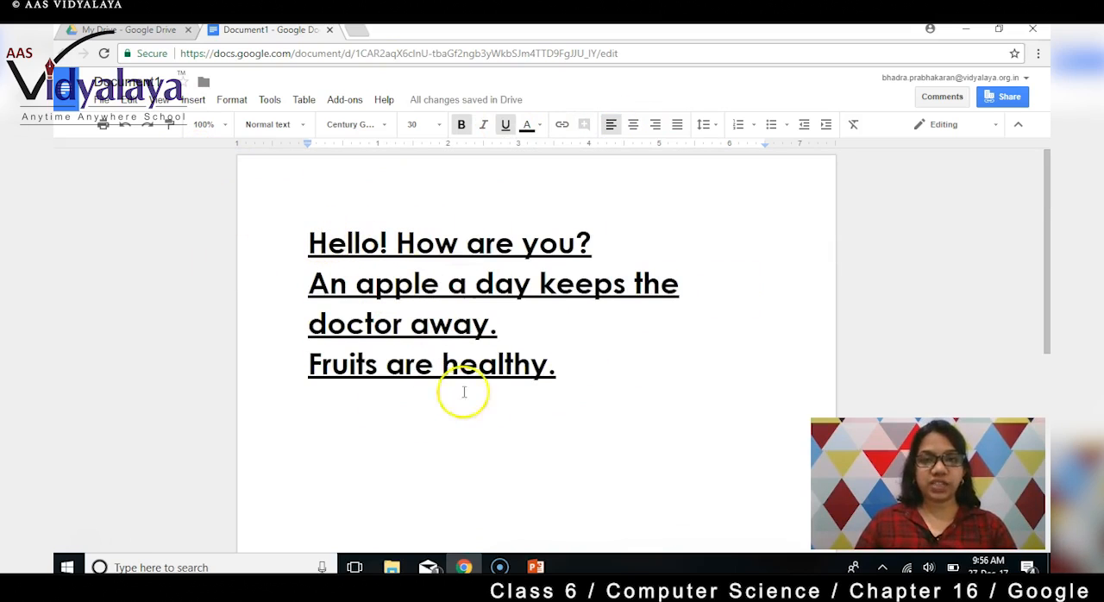
click(568, 393)
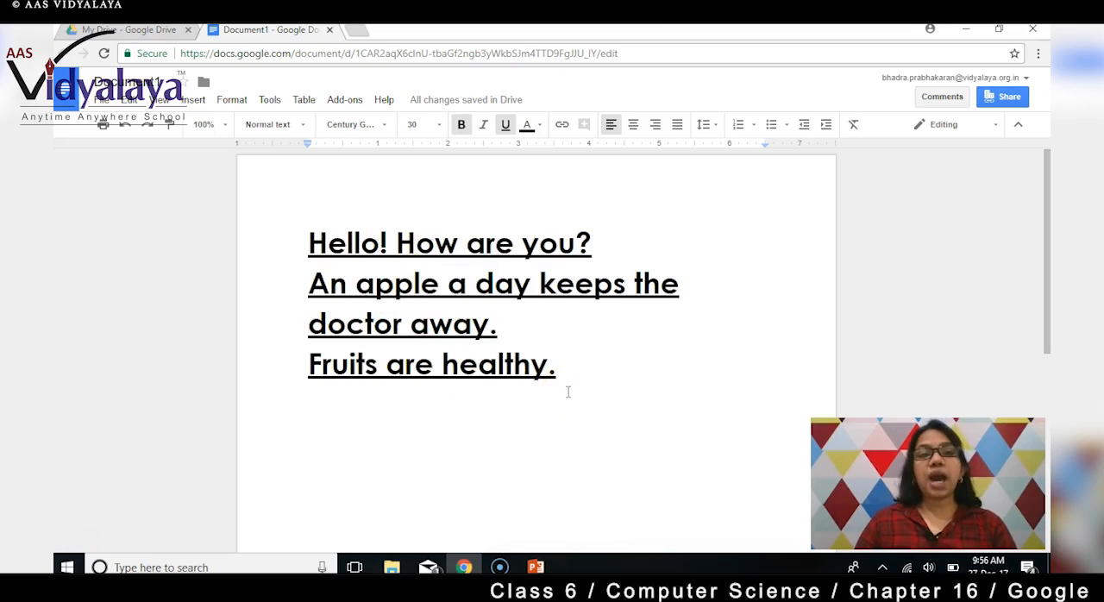
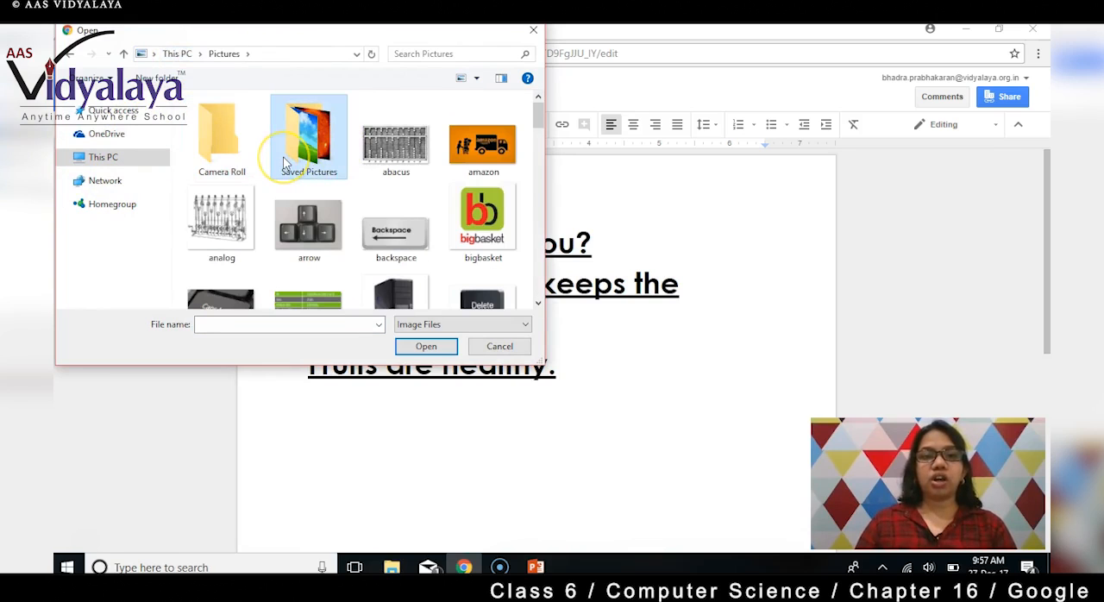
Insert the landscape image thBIPFYM7B from the Saved Pictures folder below the text.
double_click(309, 151)
click(220, 122)
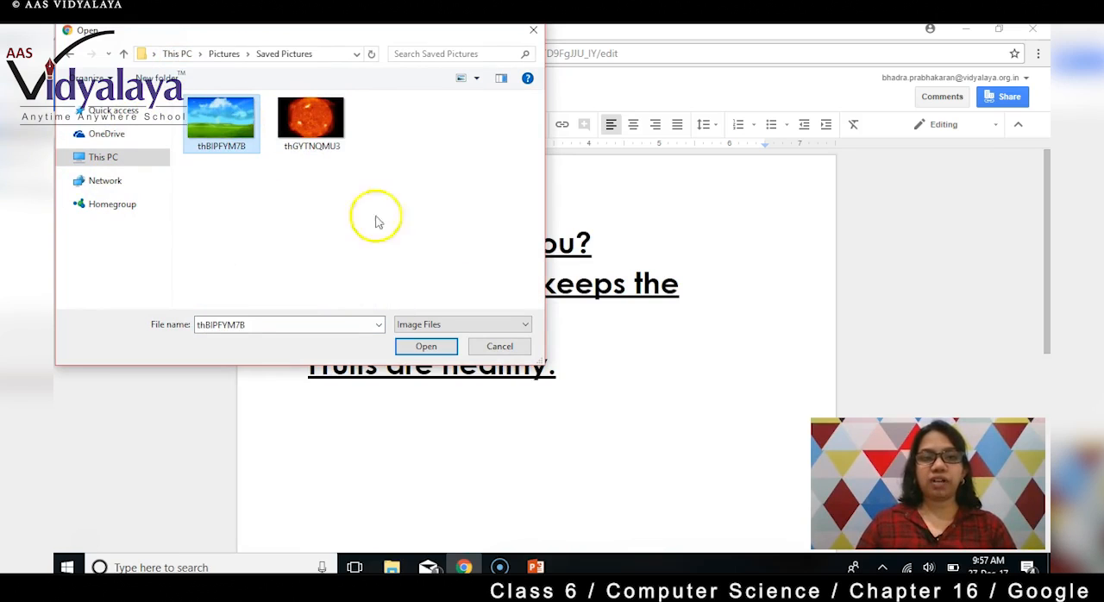
click(426, 345)
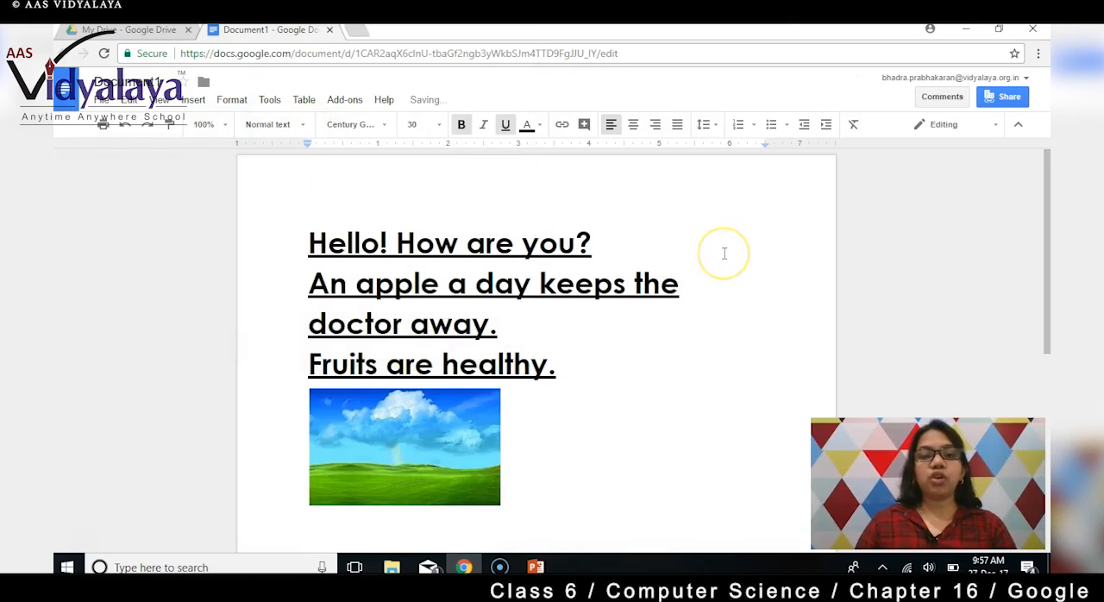
Enlarge the inserted landscape picture proportionally until it spans about 5 inches on the ruler.
scroll(724, 253, down, 3)
click(457, 352)
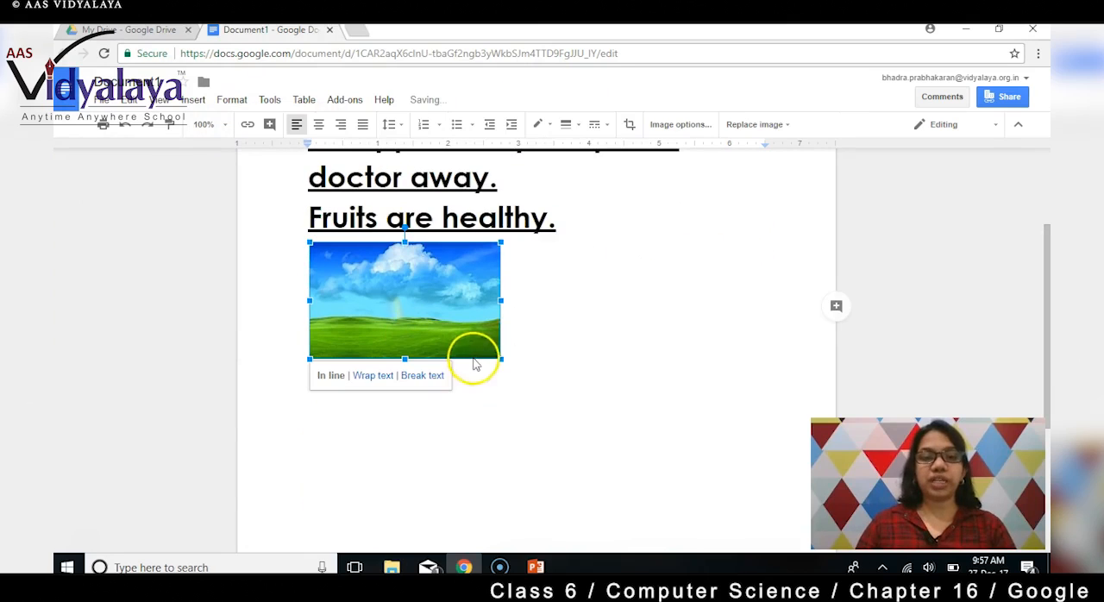
drag(500, 358, 666, 449)
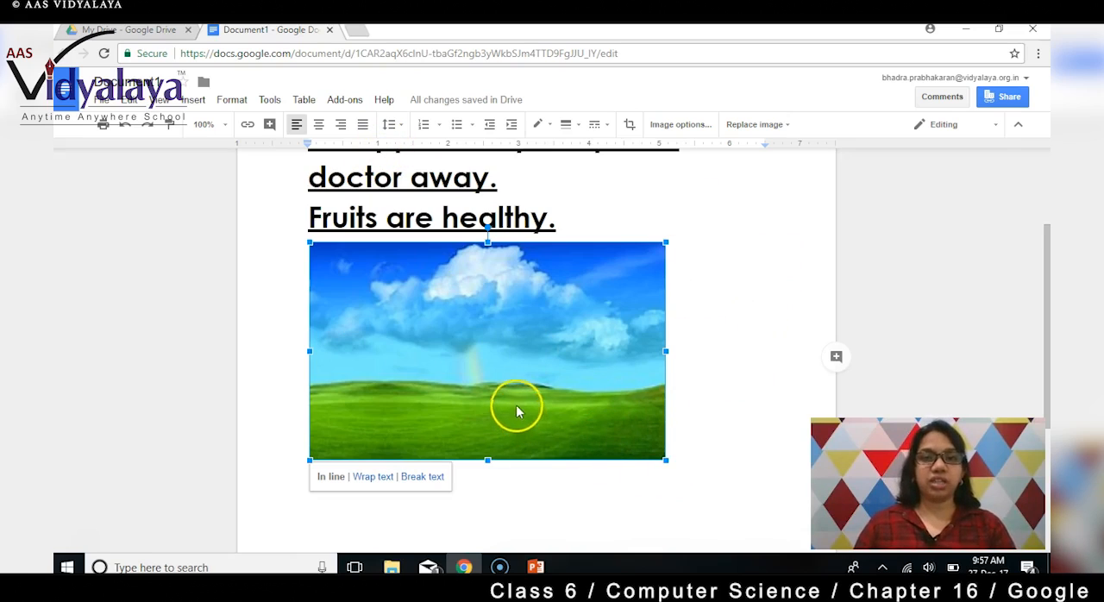
Recolour the landscape picture with the Dark 1 option.
click(732, 340)
click(547, 345)
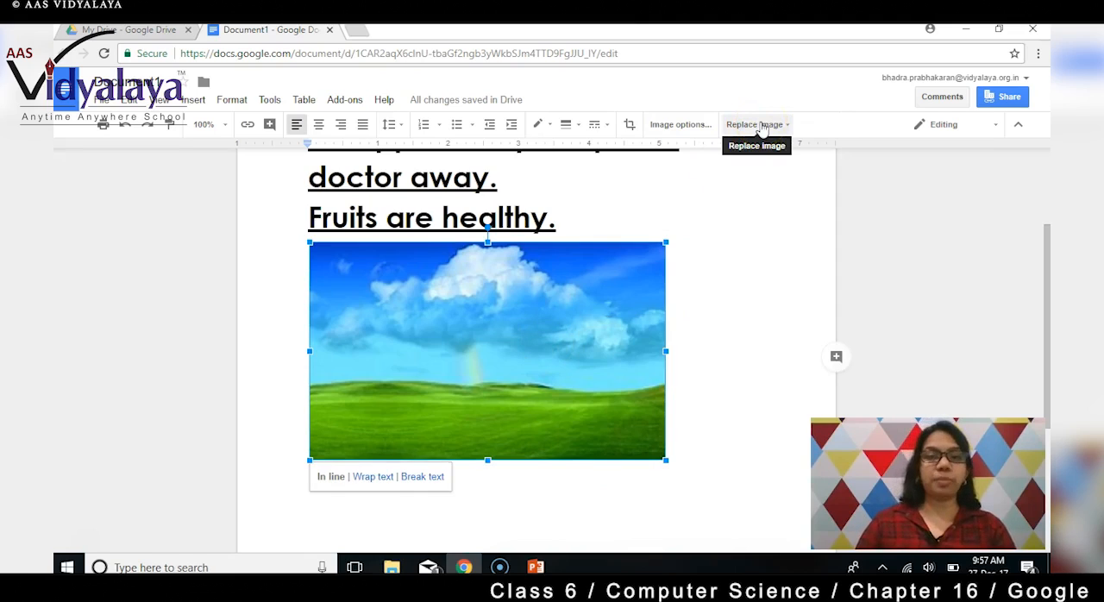
click(683, 124)
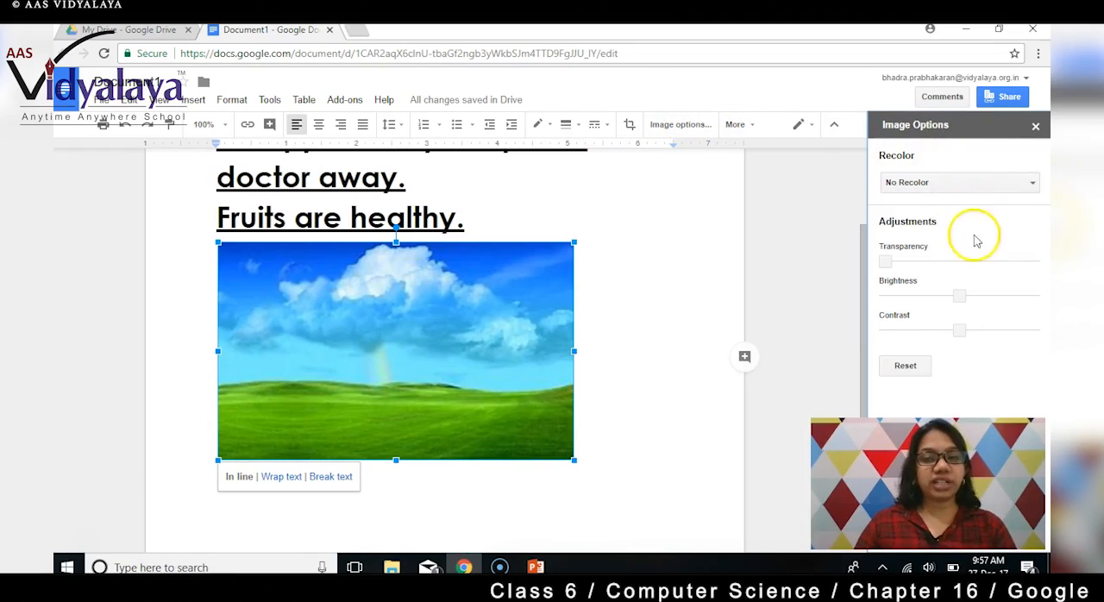
click(1033, 186)
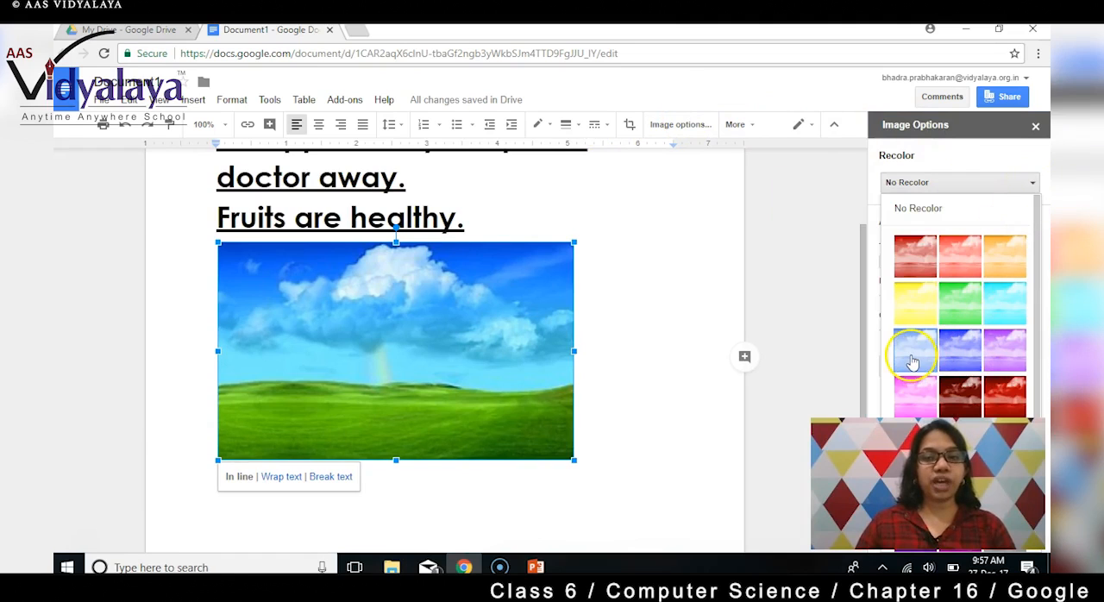
click(958, 396)
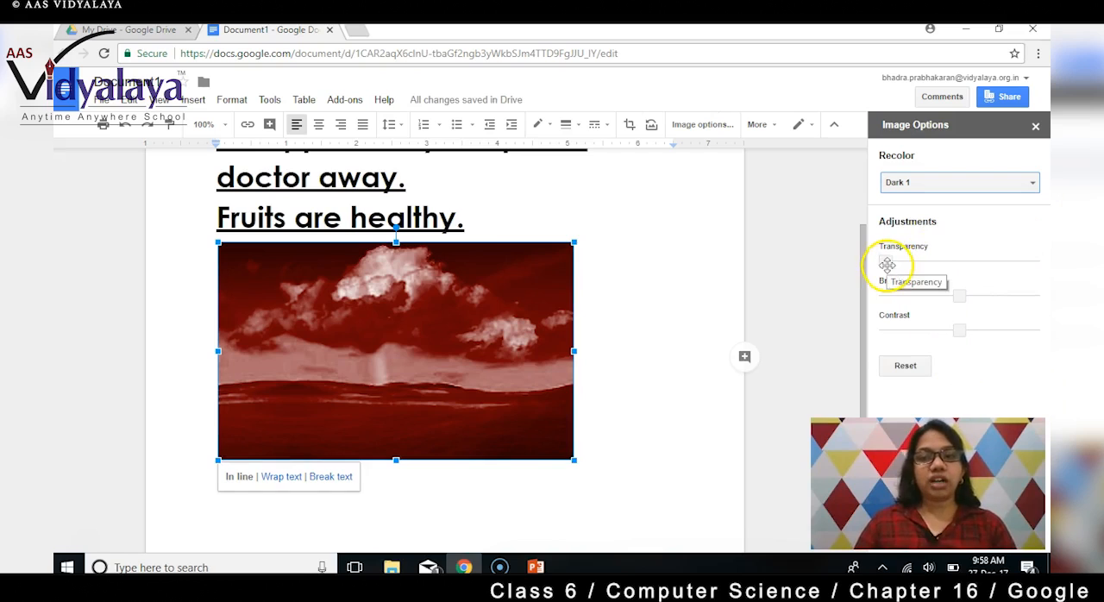
Slightly lower the picture's brightness and contrast, and reset the image adjustments.
mouse_move(886, 260)
mouse_down()
mouse_move(1006, 258)
mouse_move(879, 260)
mouse_up()
drag(898, 296, 954, 332)
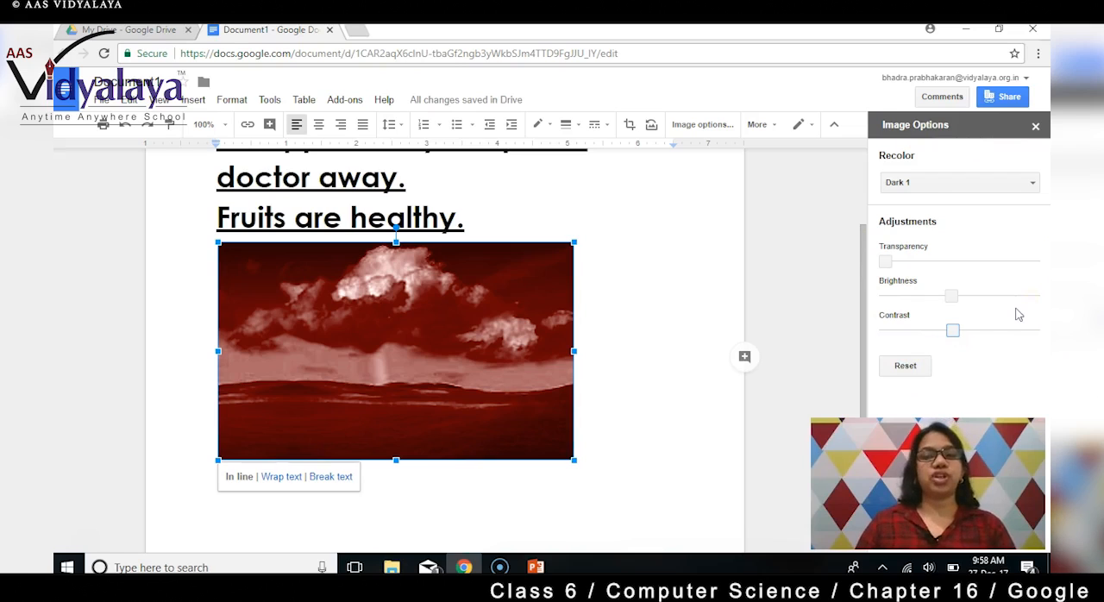
click(915, 372)
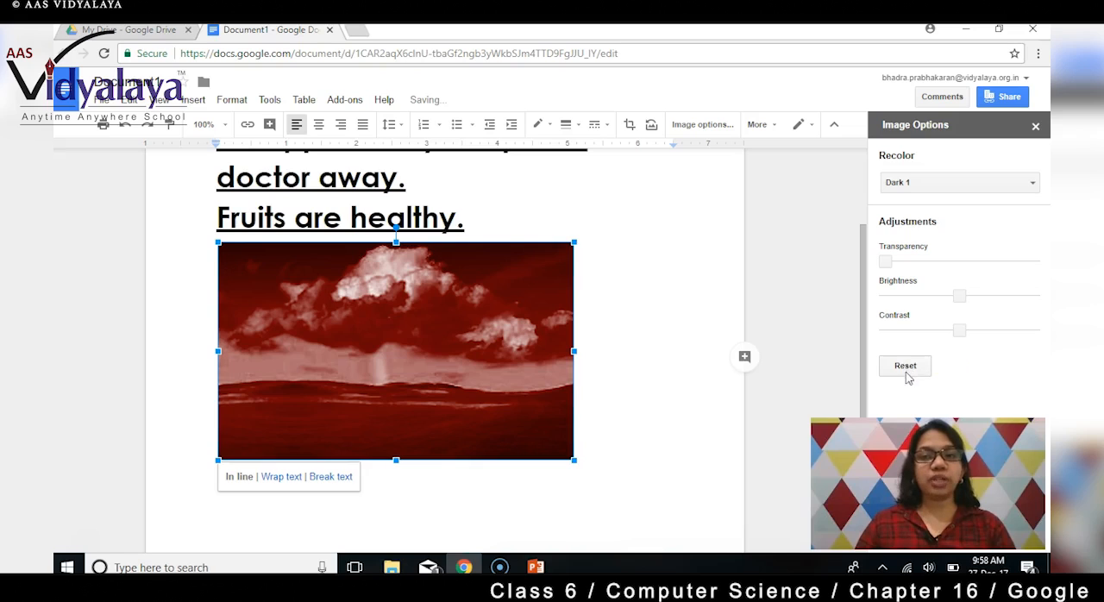
Set the picture's recolour option to No Recolor and close the image options.
click(1034, 184)
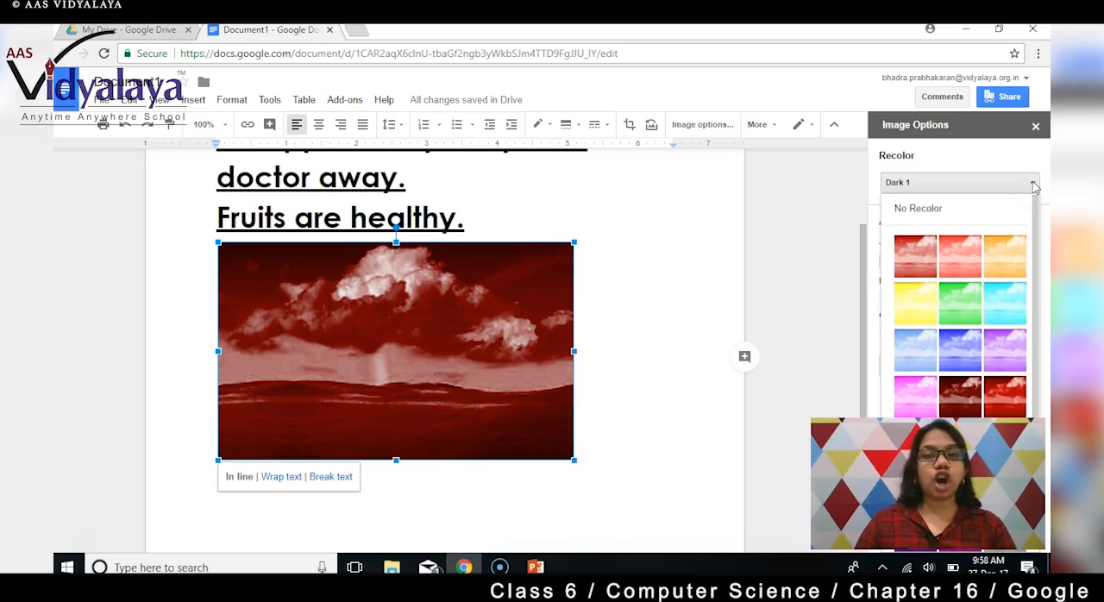
click(940, 209)
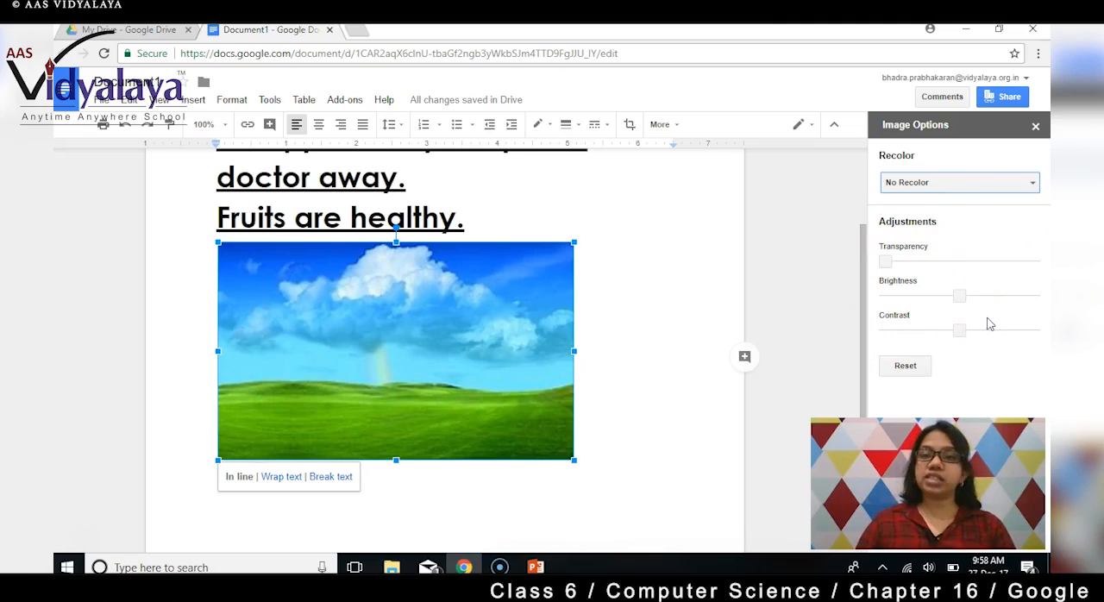
click(1036, 127)
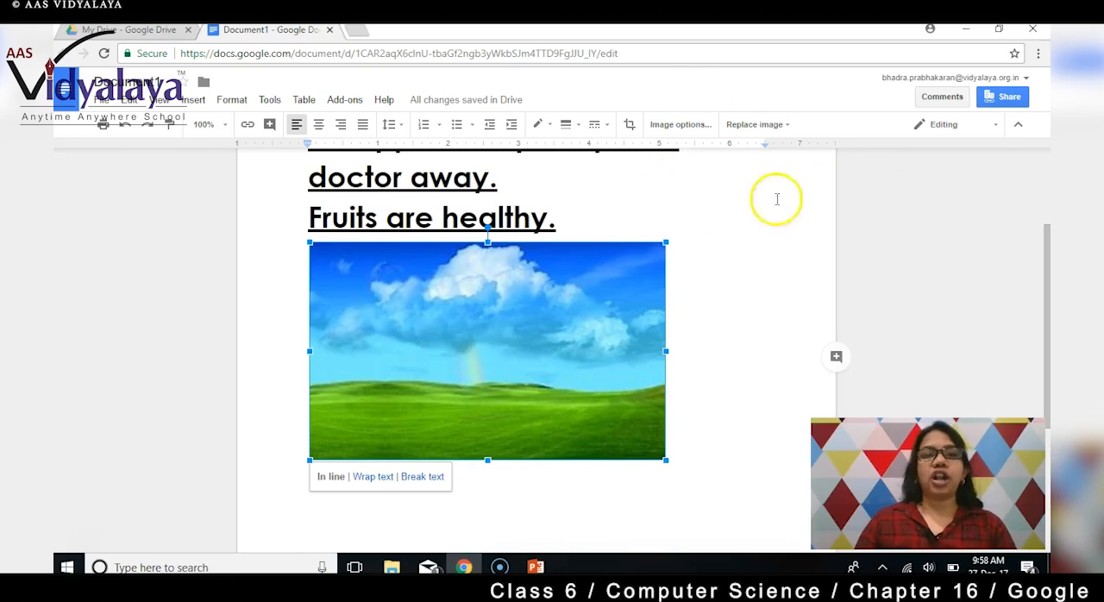
click(193, 101)
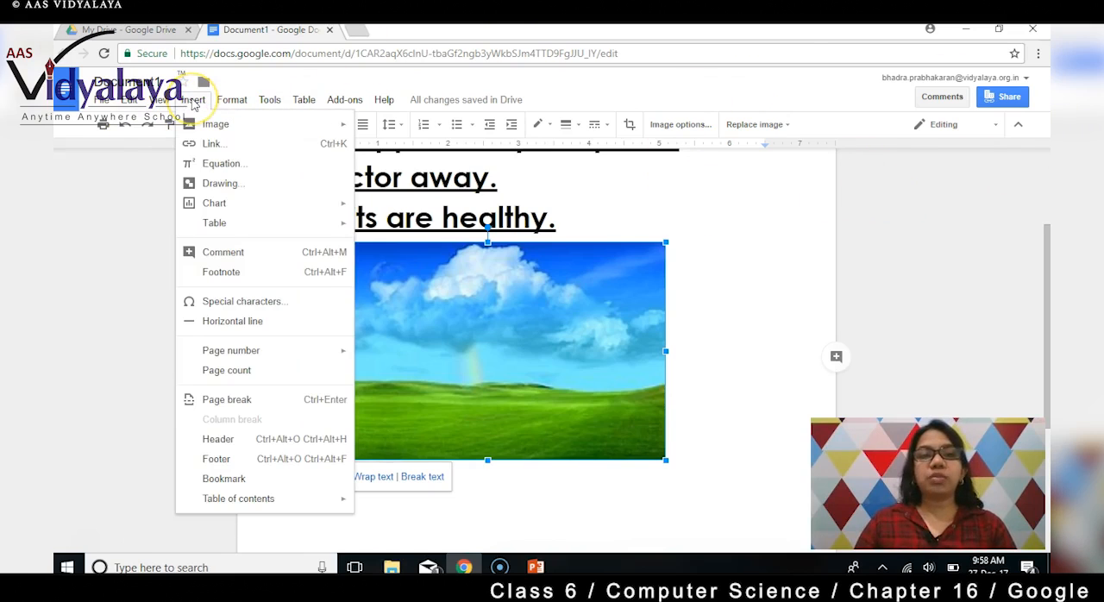
click(223, 150)
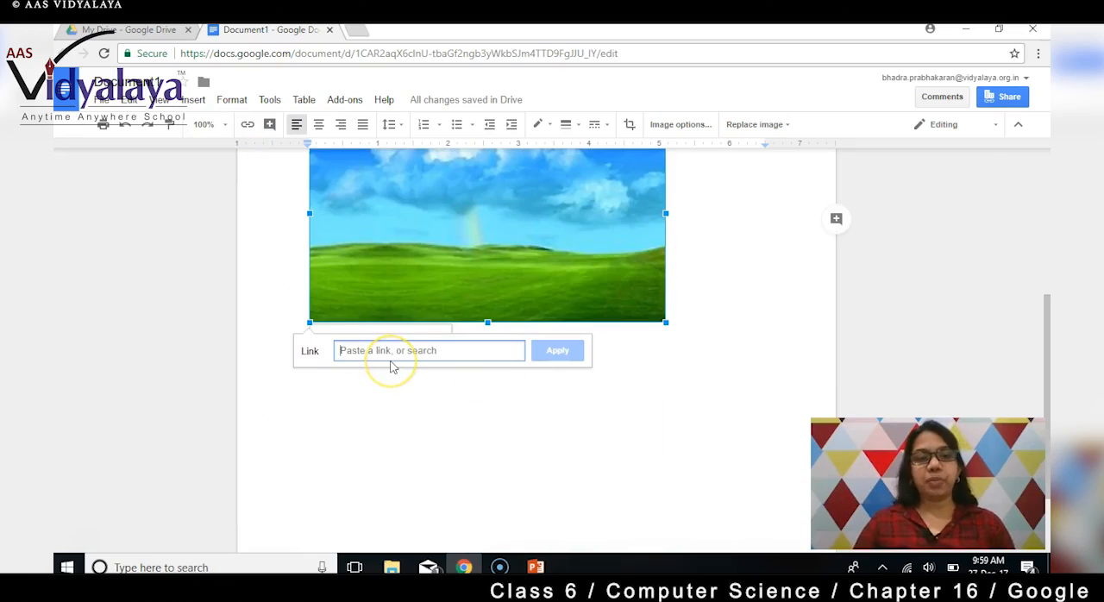
text(www.google)
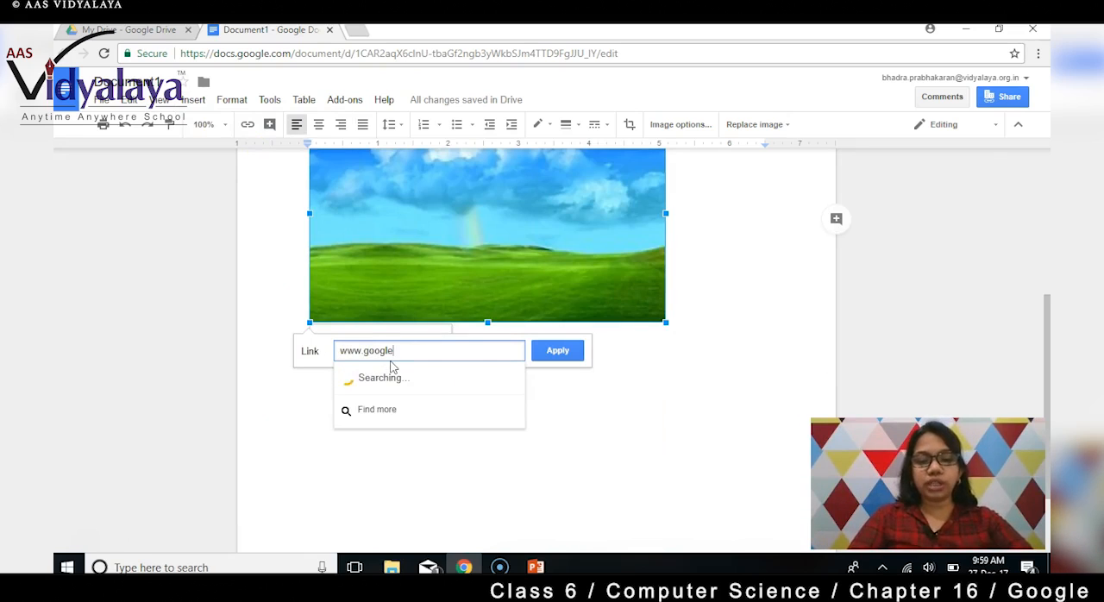
click(561, 353)
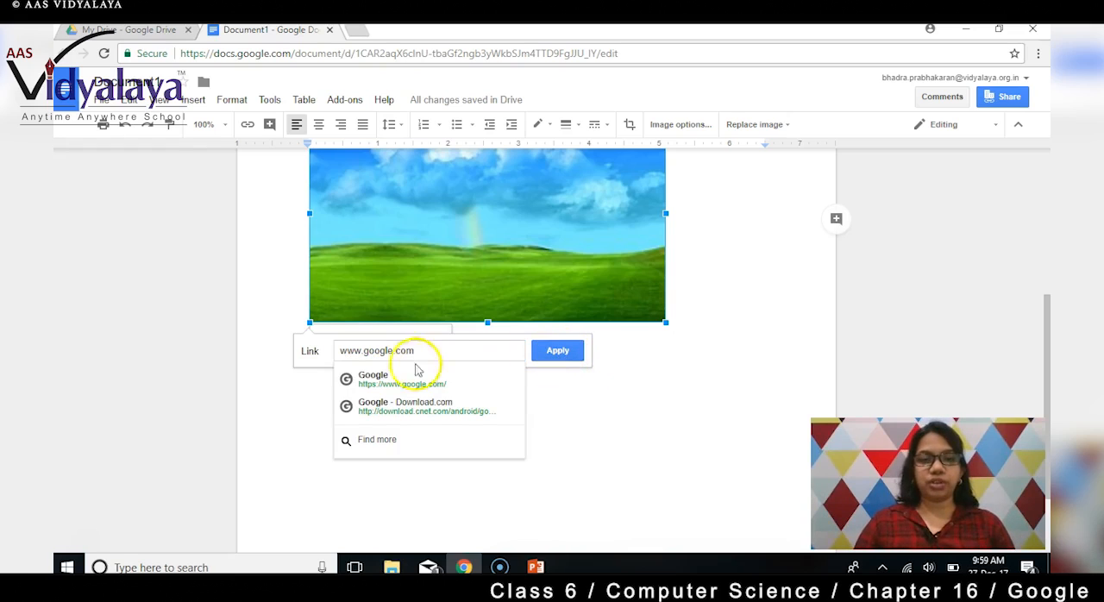
click(371, 382)
click(559, 354)
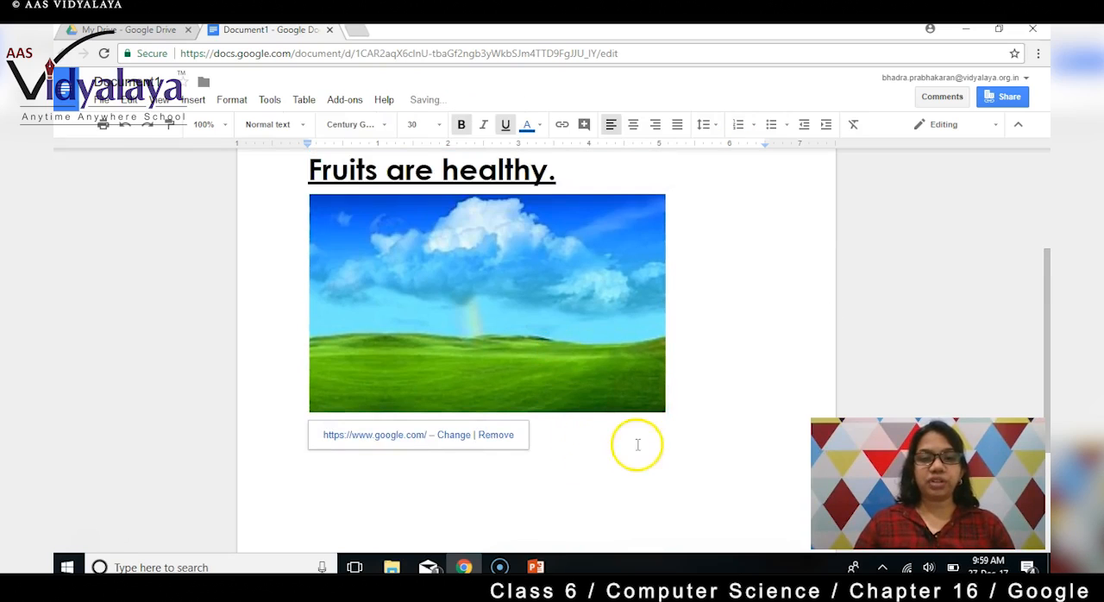
Follow the picture's link to check its target page and return to Document1.
click(640, 407)
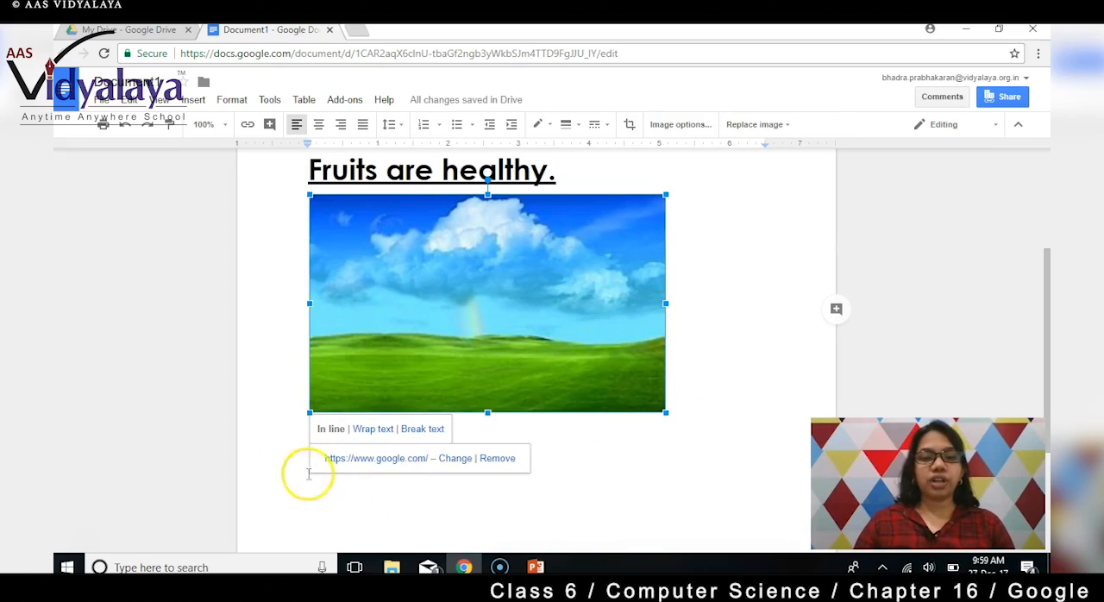
click(378, 458)
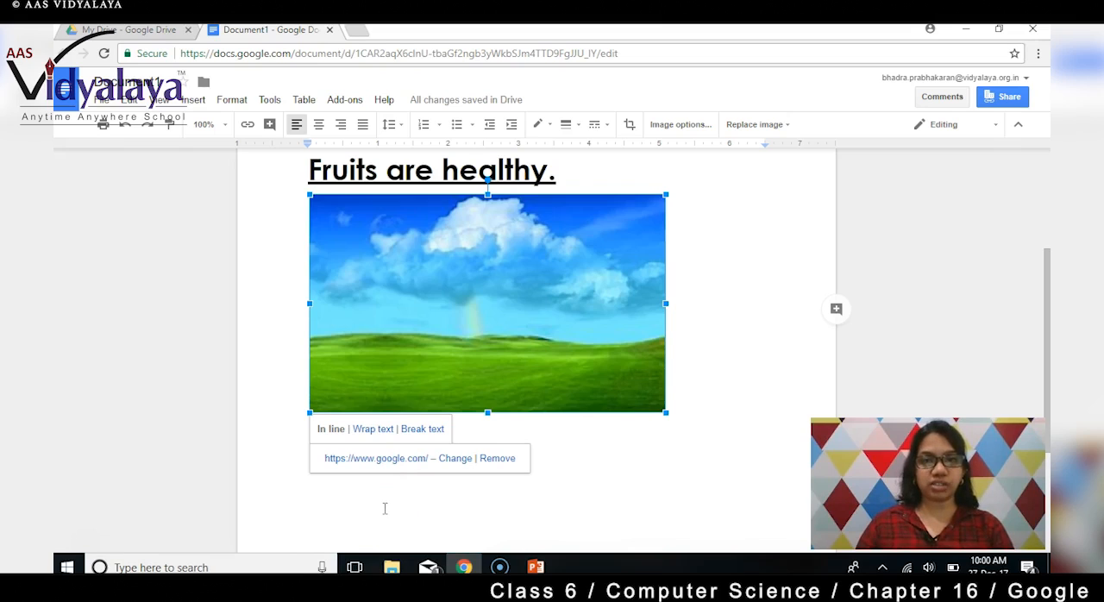
click(376, 461)
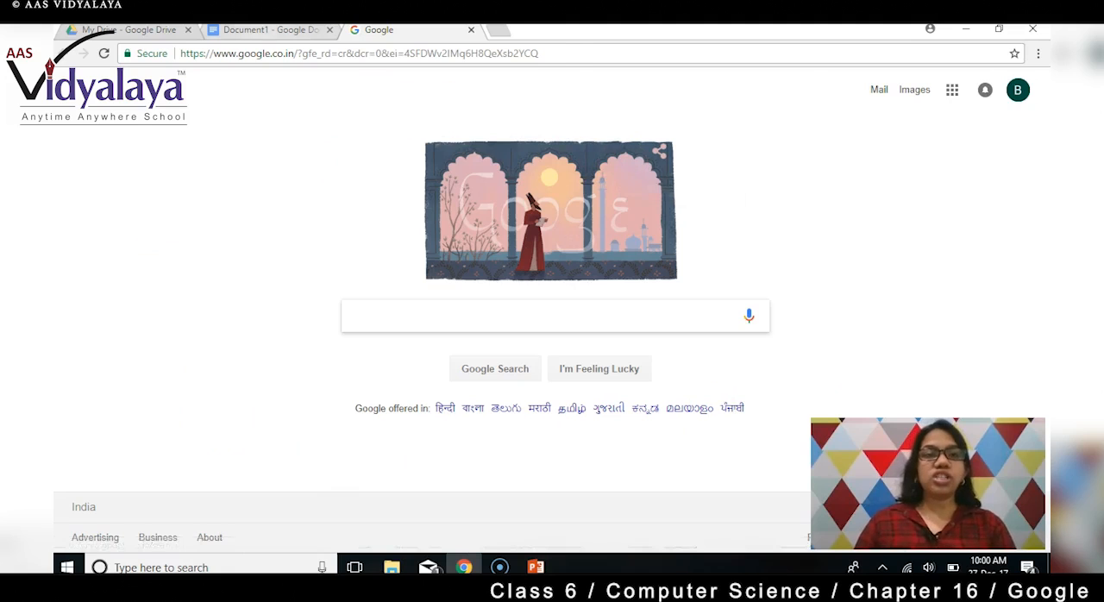
click(303, 31)
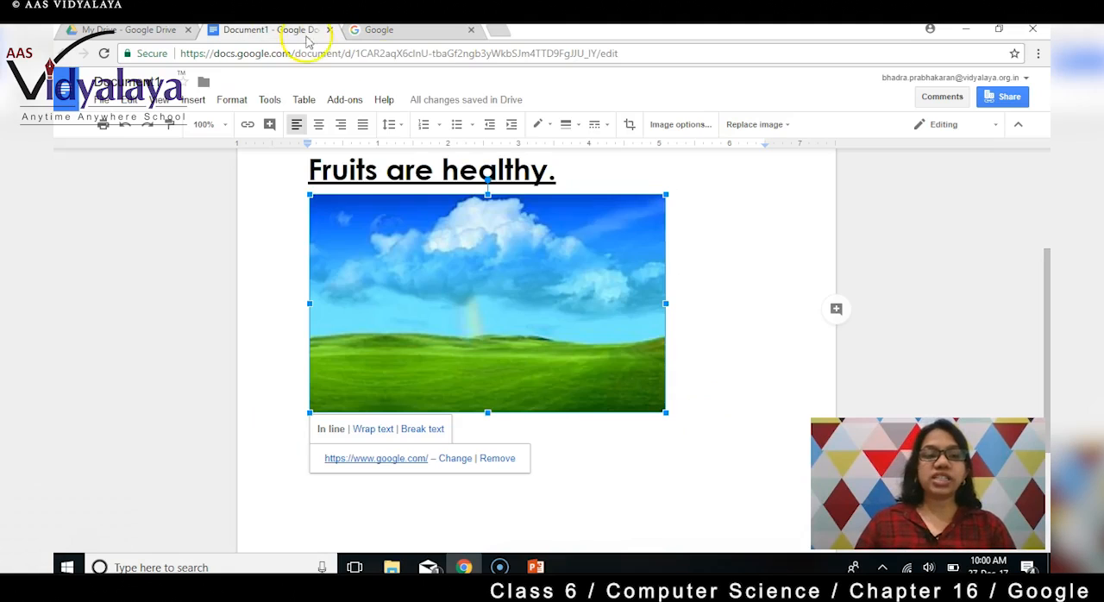
click(580, 464)
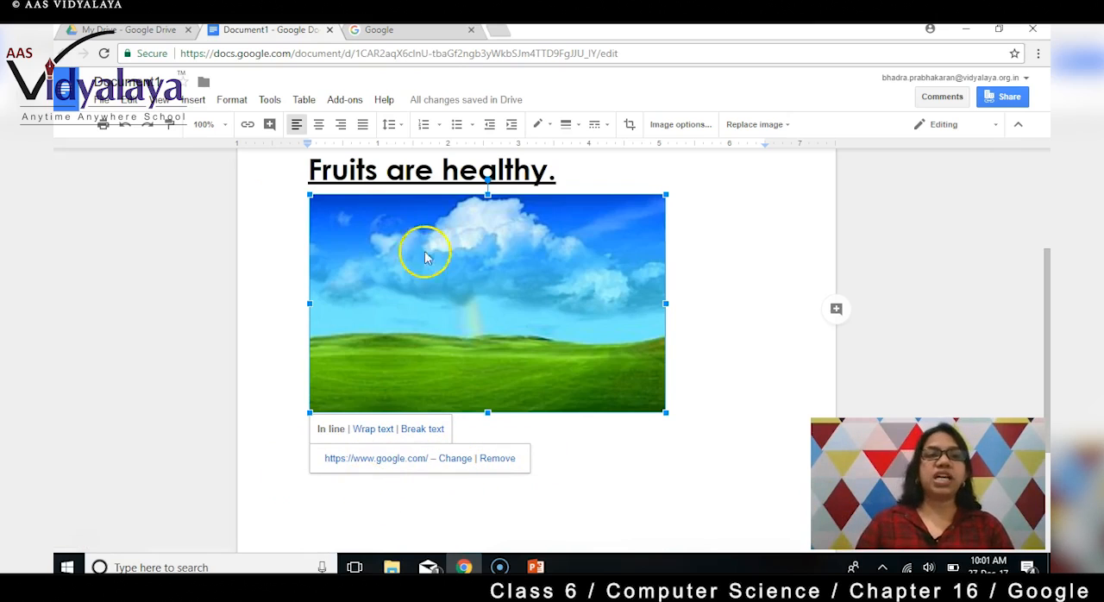
Insert an equation in place of the selected picture, containing an upward arrow and the alpha symbol, and hide the equation tools.
click(193, 99)
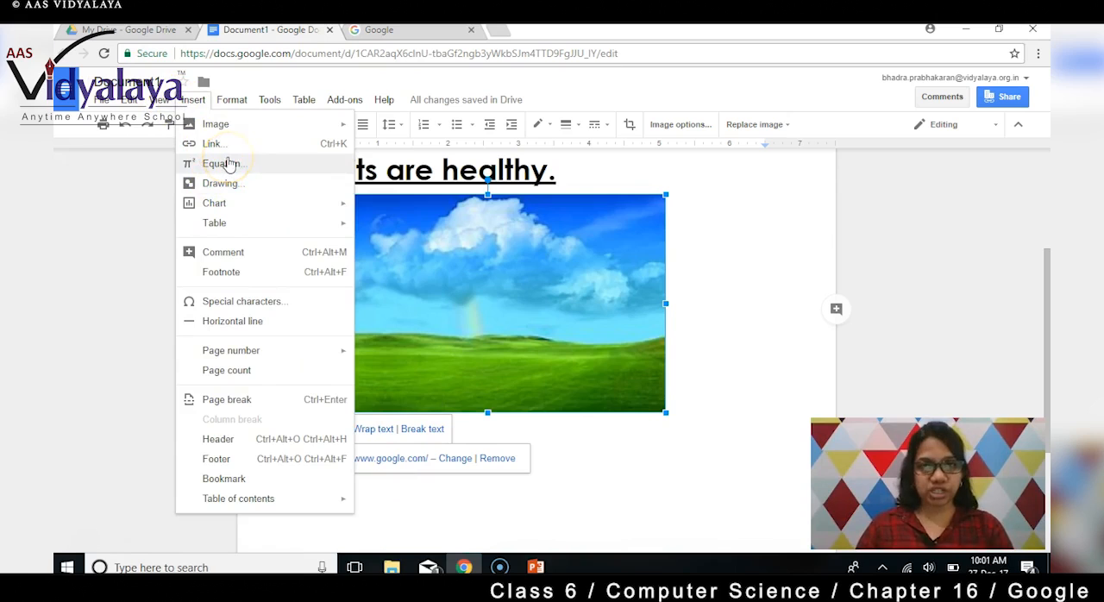
click(223, 164)
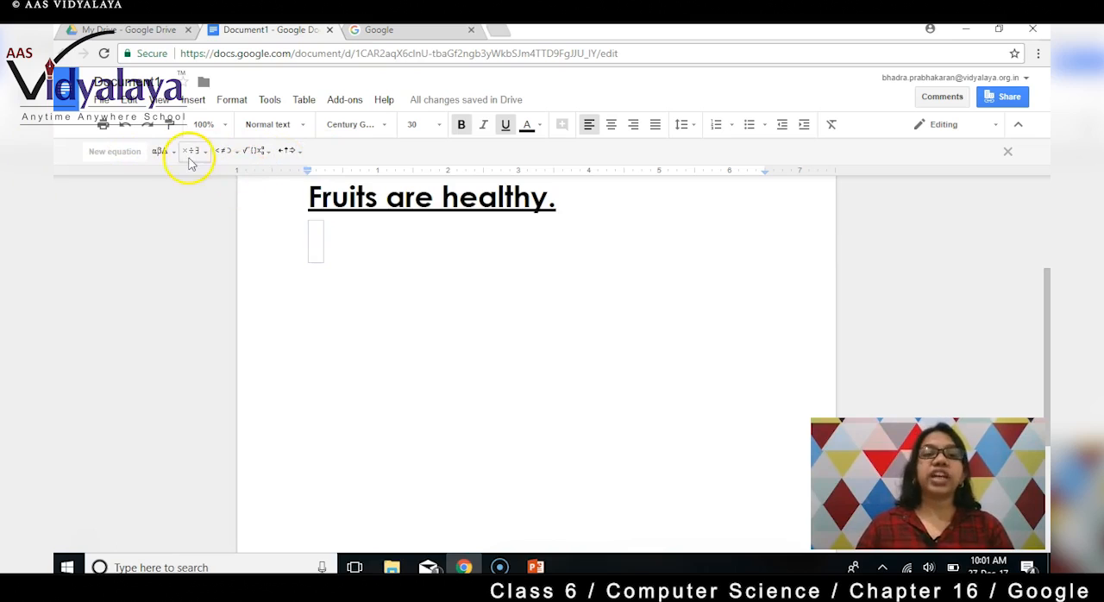
click(302, 153)
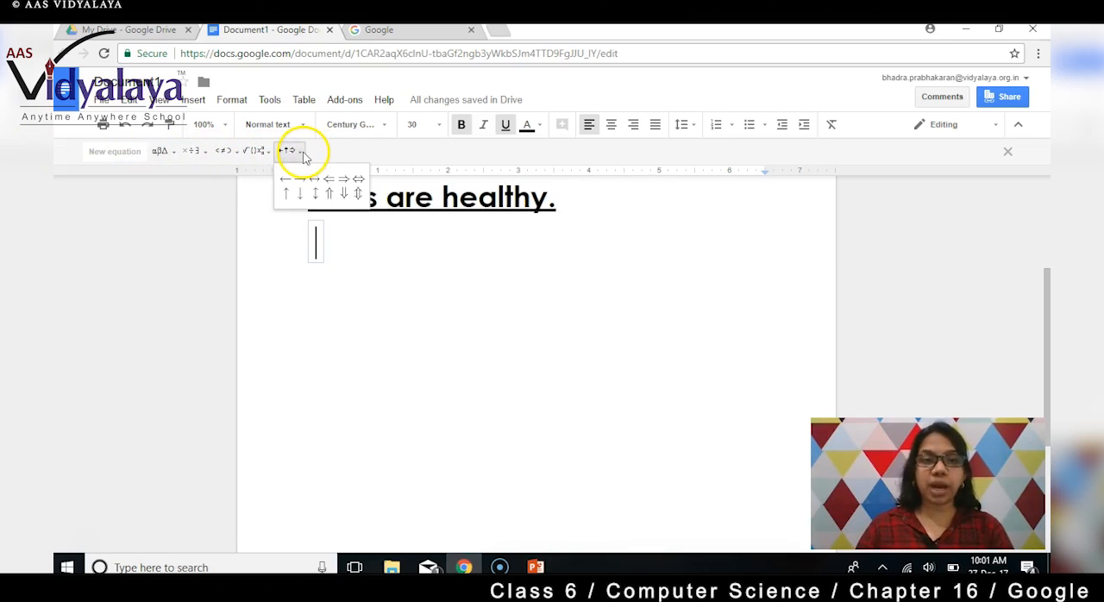
click(285, 192)
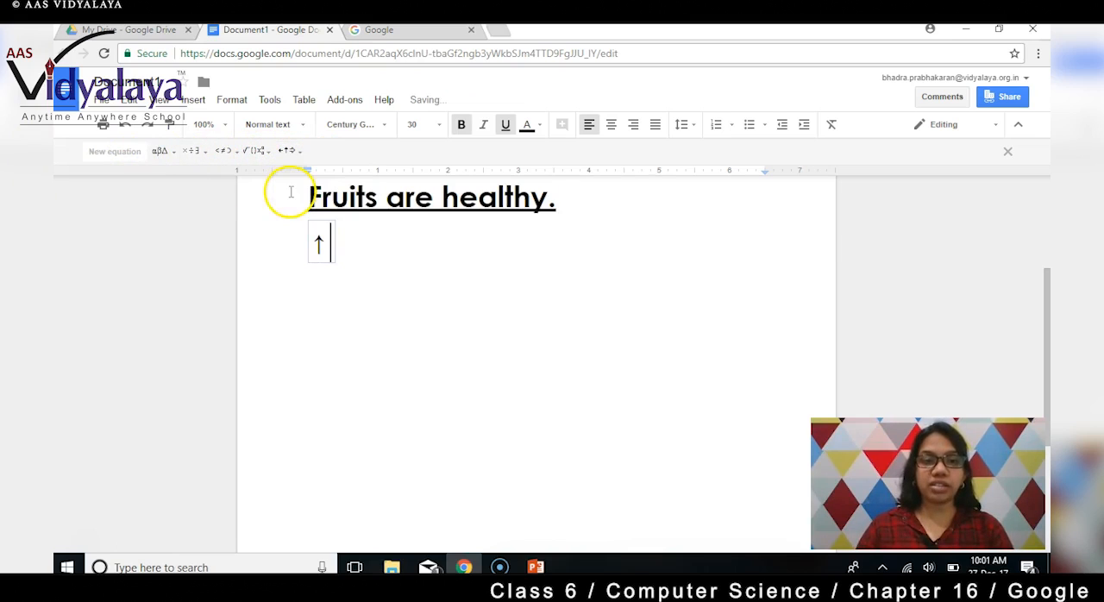
click(160, 152)
click(159, 183)
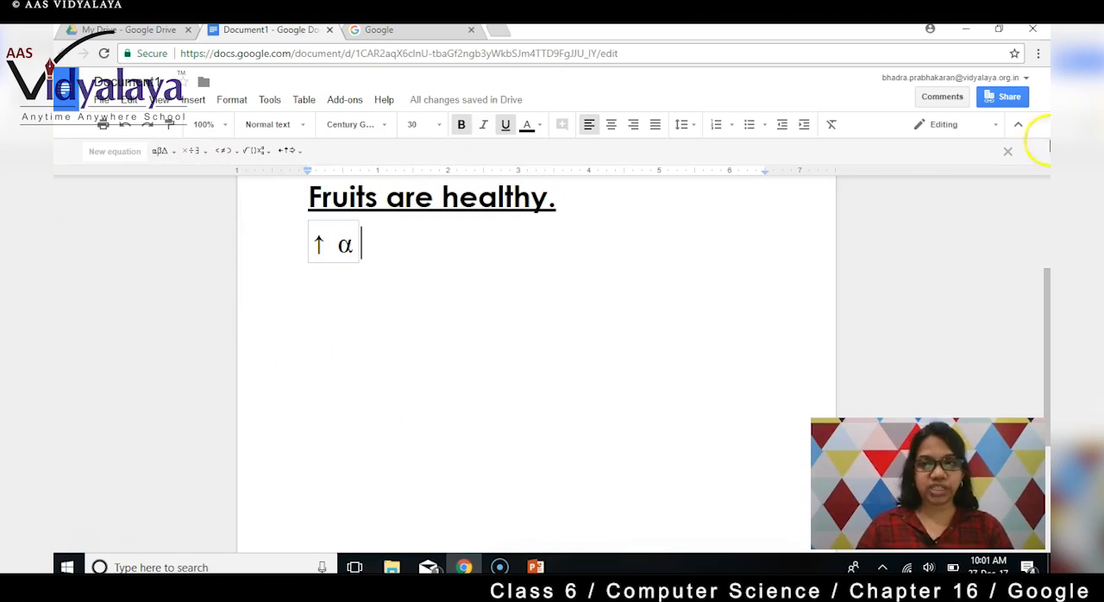
click(1007, 154)
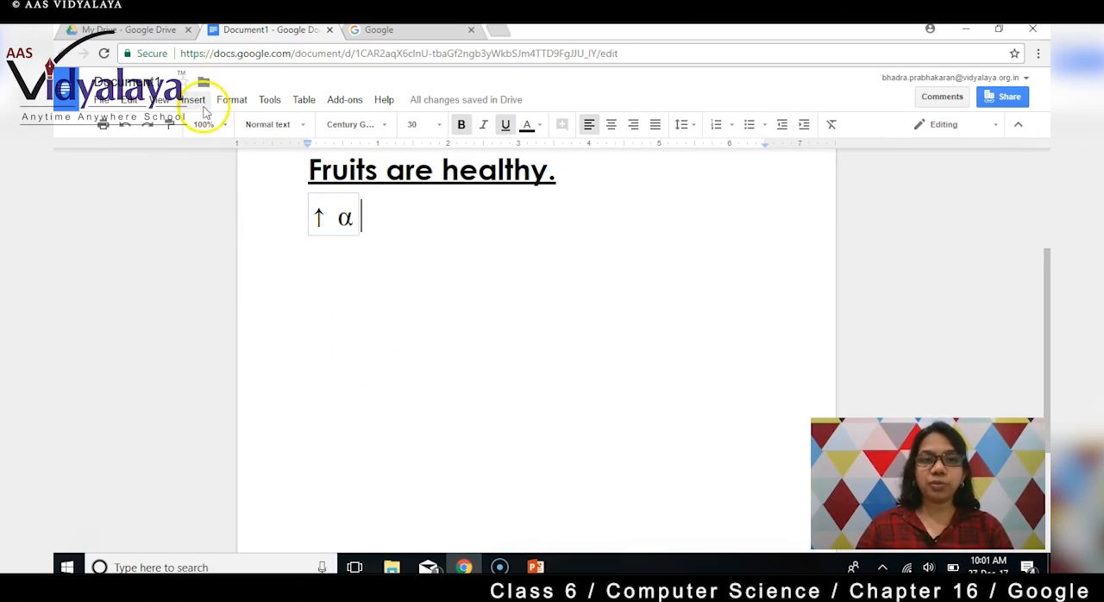
Move out of the equation and add two blank lines below it.
click(205, 105)
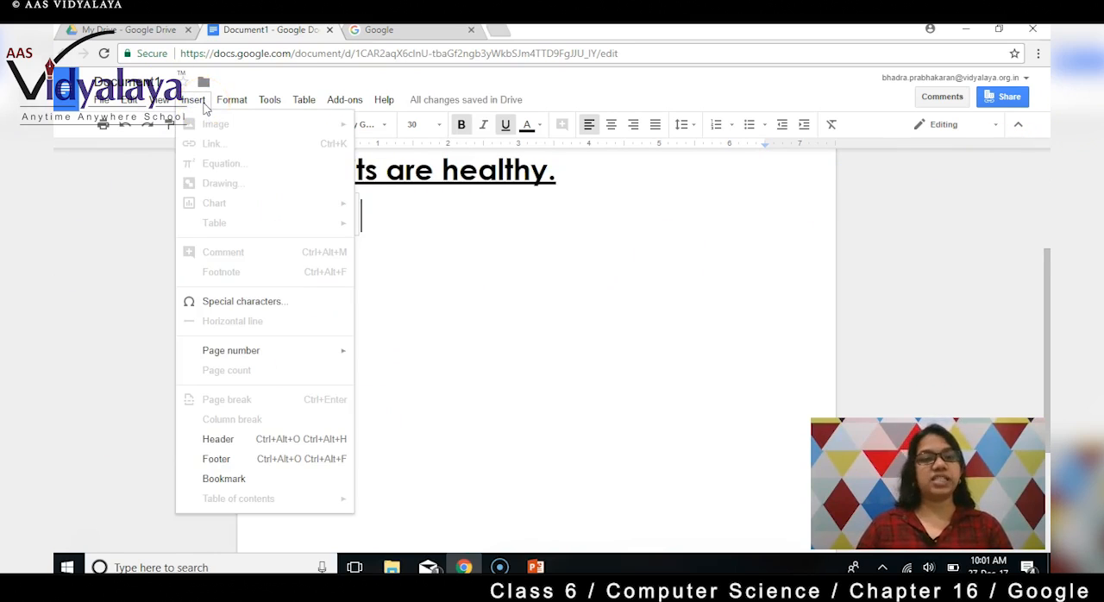
click(505, 320)
key(Return)
key(Return)
Insert a 3 x 4 table, three columns by four rows, below the equation.
click(194, 100)
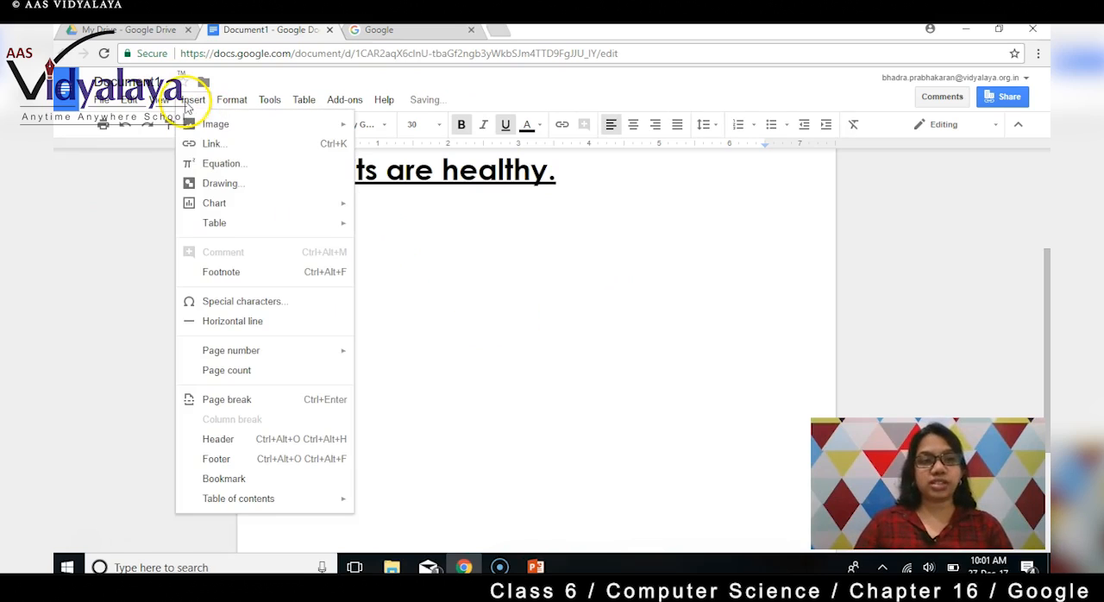
mouse_move(245, 206)
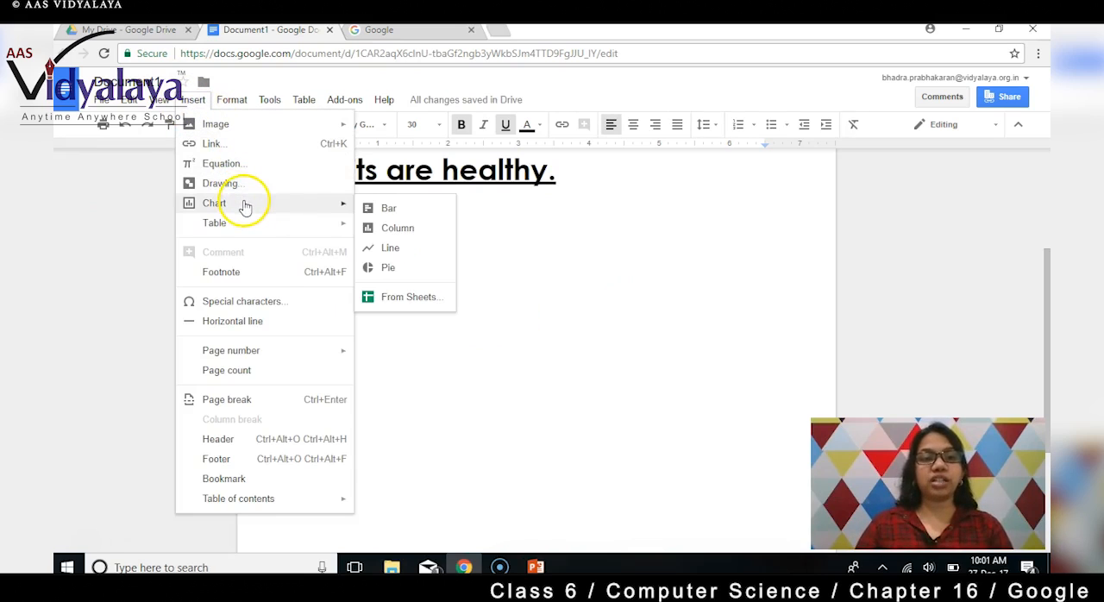
click(388, 216)
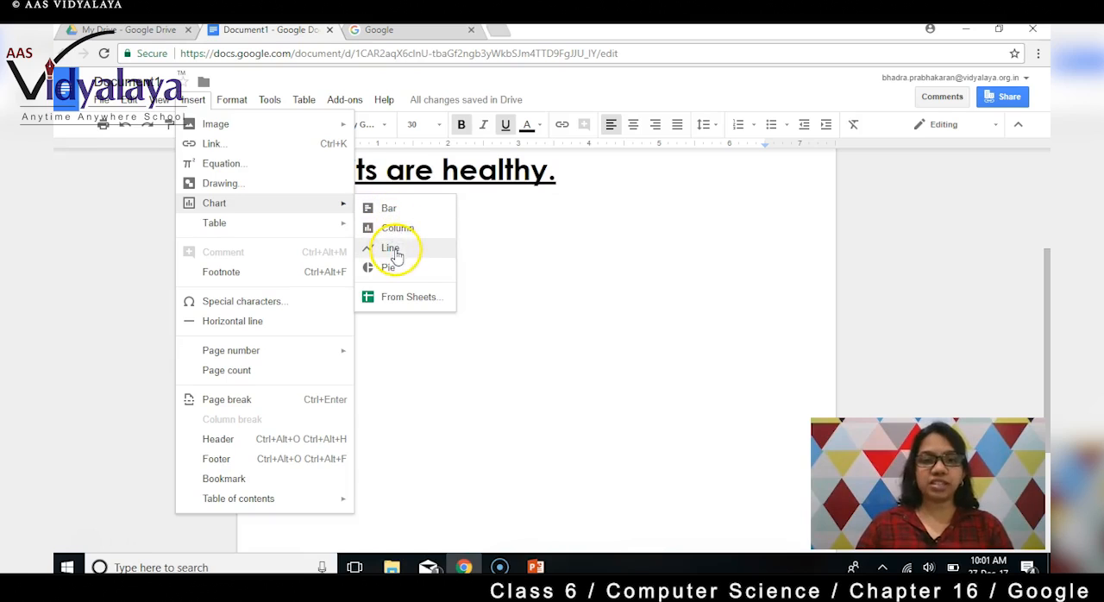
mouse_move(238, 229)
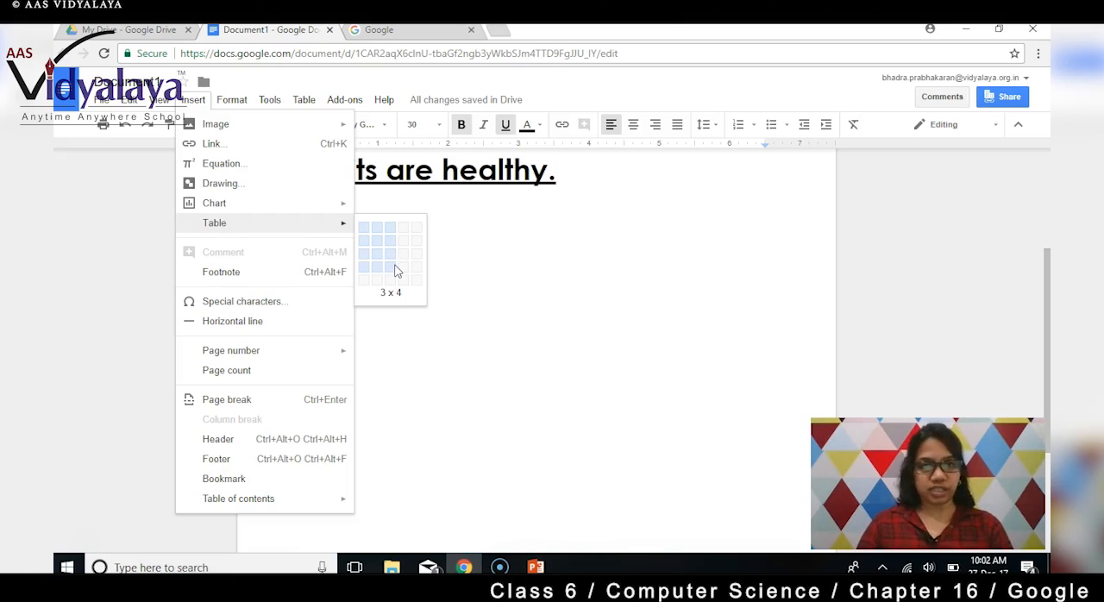
click(396, 270)
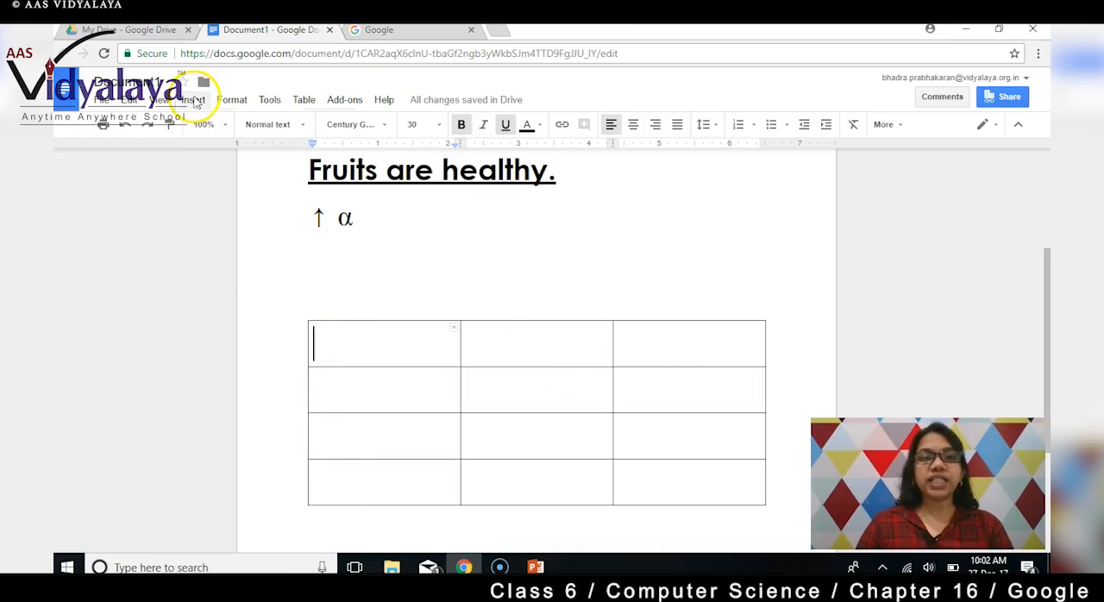
Examine the table size grid up to 18 x 20 without inserting another table.
click(194, 100)
mouse_move(296, 223)
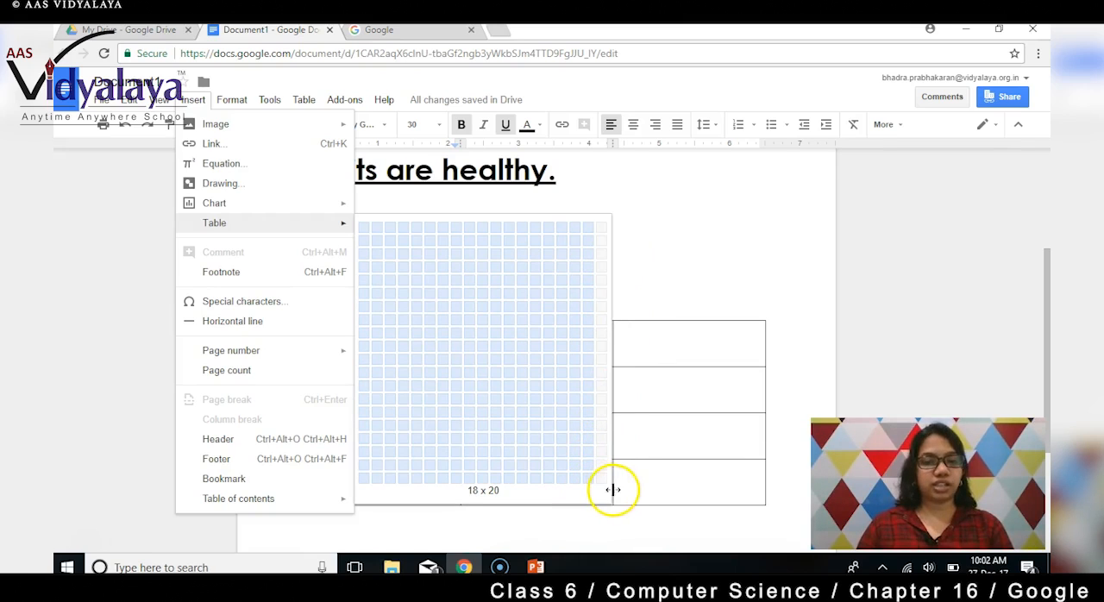
key(Escape)
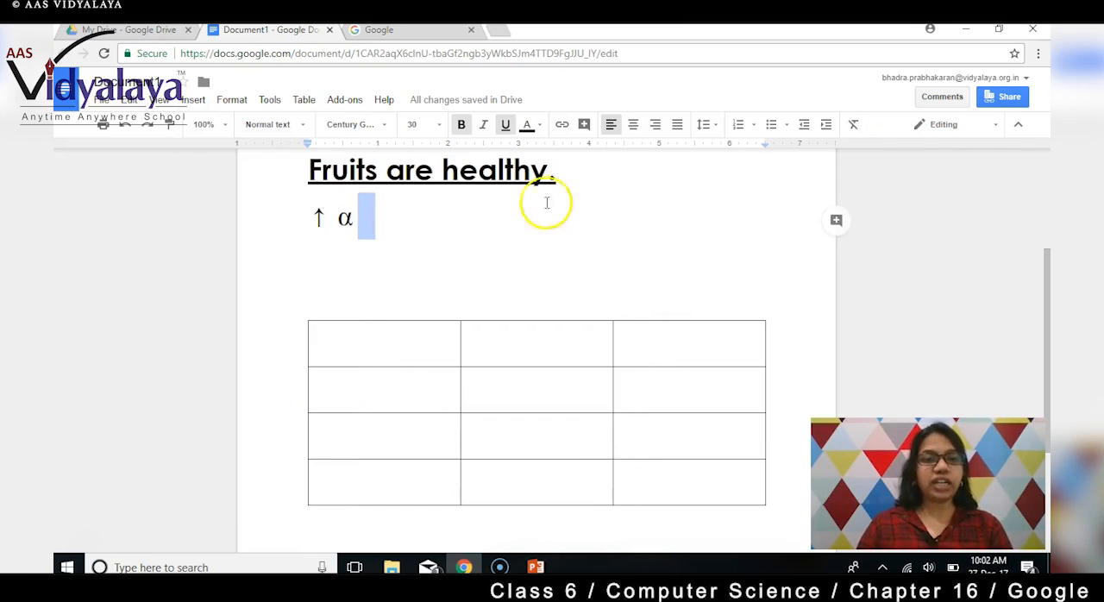
Open the special characters chooser and look through the Arrows category of symbols.
click(230, 100)
click(194, 100)
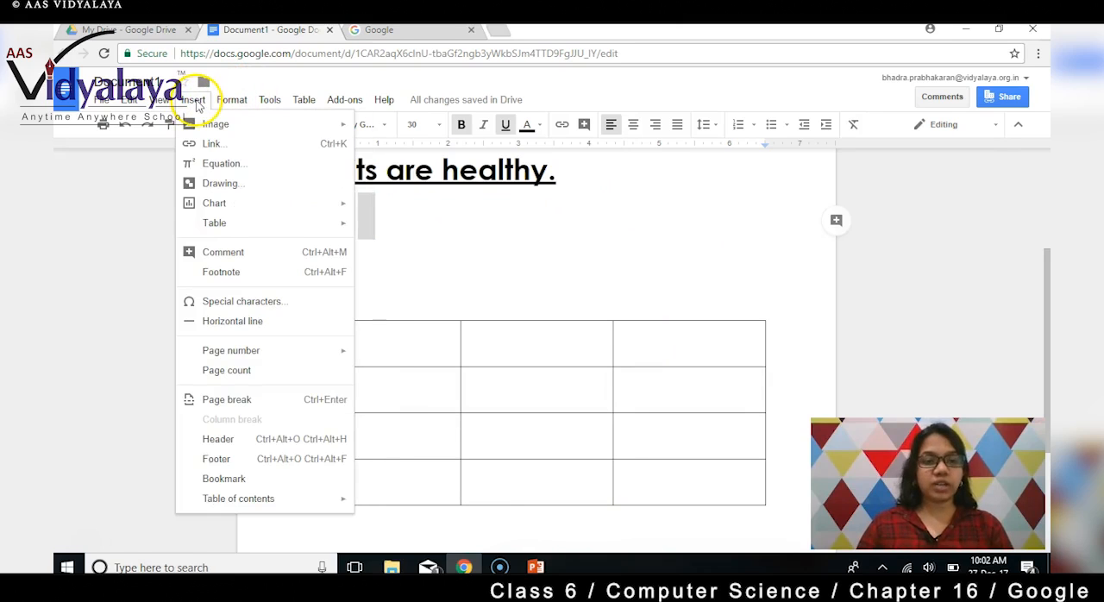
click(257, 304)
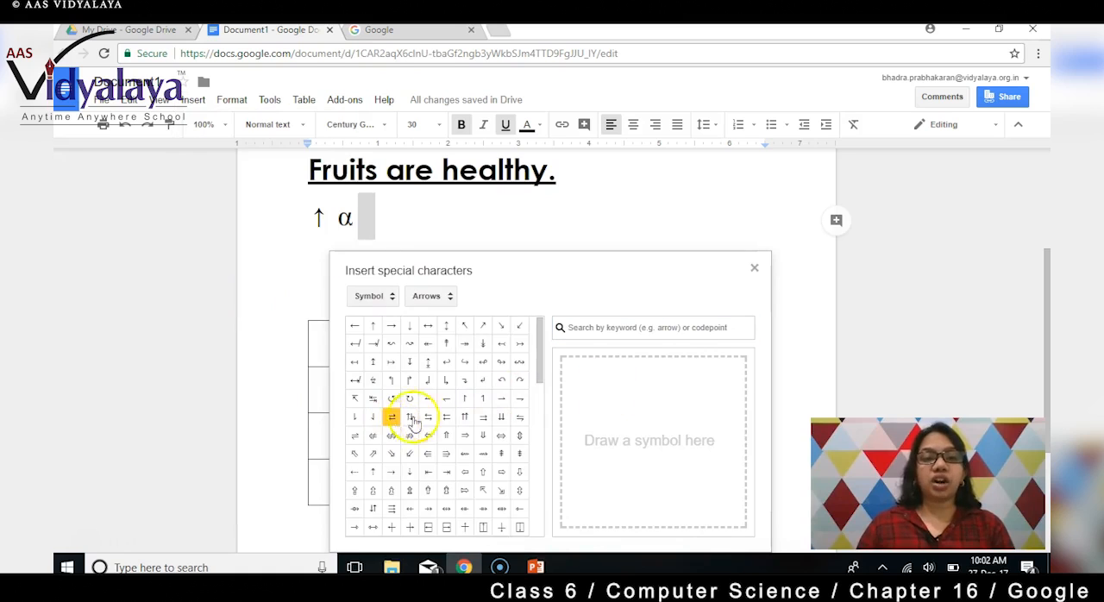
scroll(425, 422, down, 2)
scroll(422, 419, down, 1)
mouse_move(391, 364)
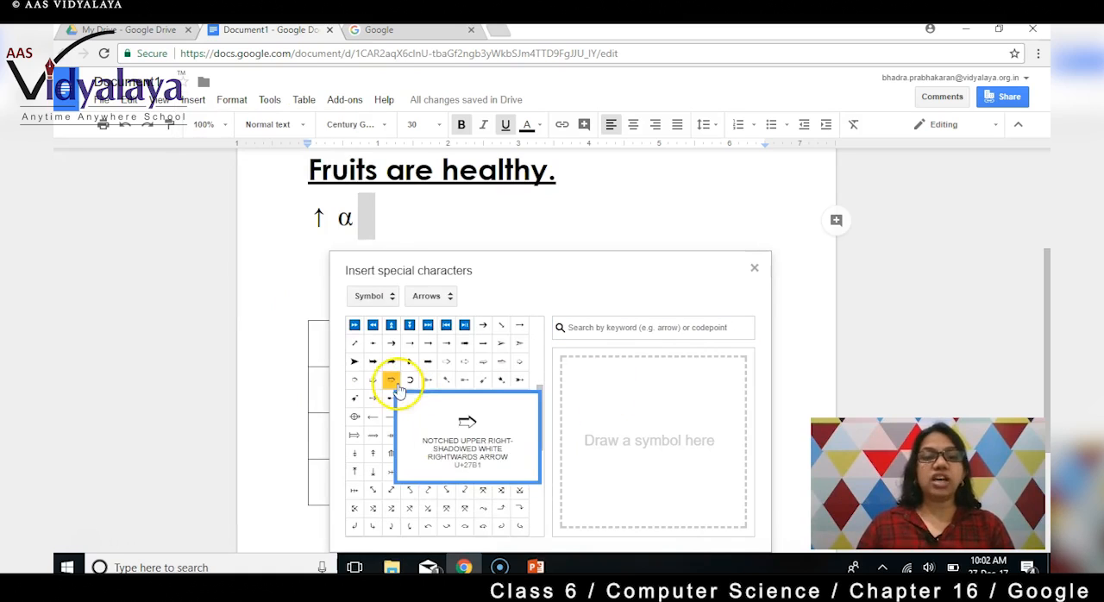
scroll(406, 470, down, 5)
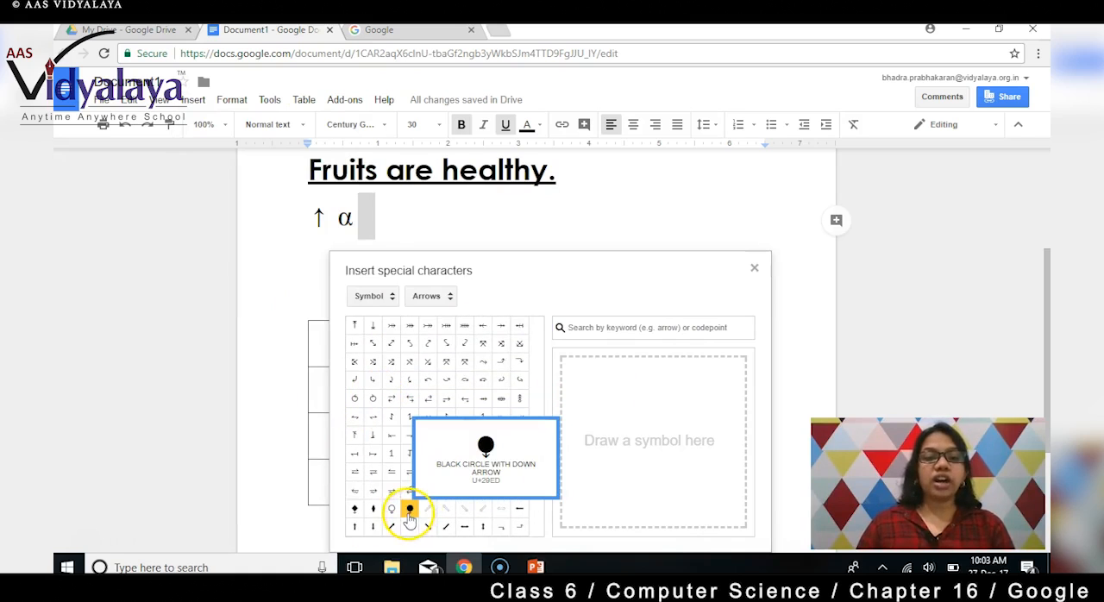
scroll(399, 470, up, 1)
scroll(399, 470, up, 5)
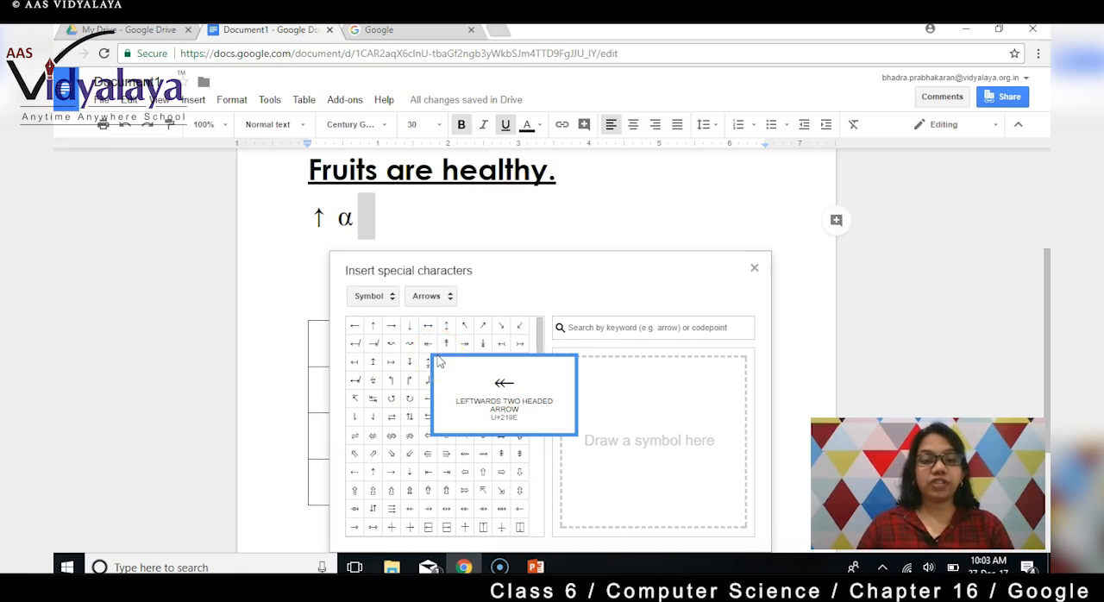
click(425, 329)
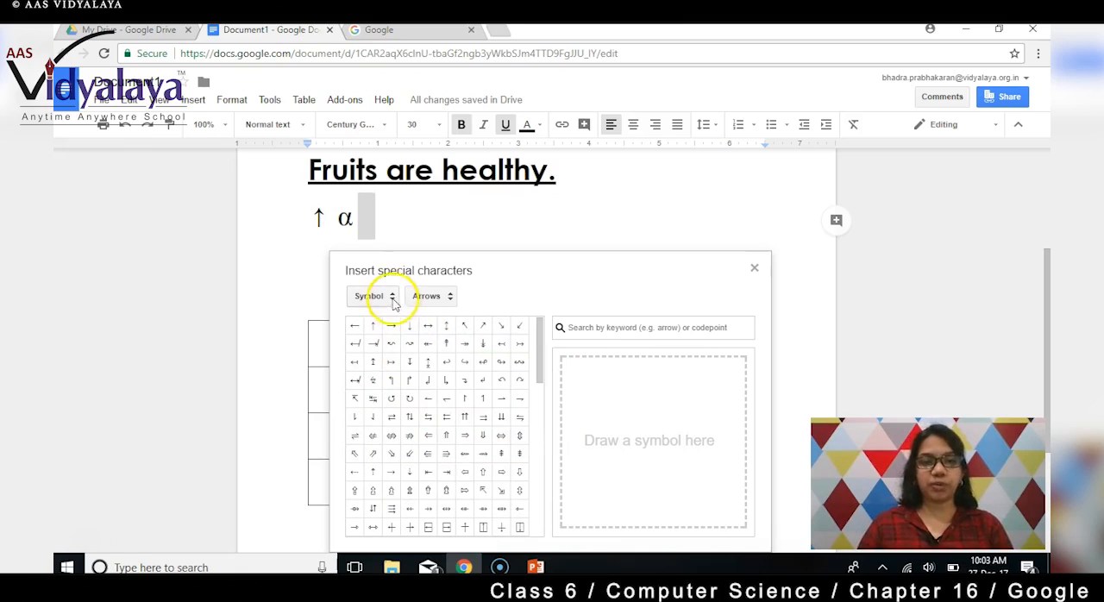
Show the Currency symbols in the special characters chooser and close it without inserting any.
click(449, 301)
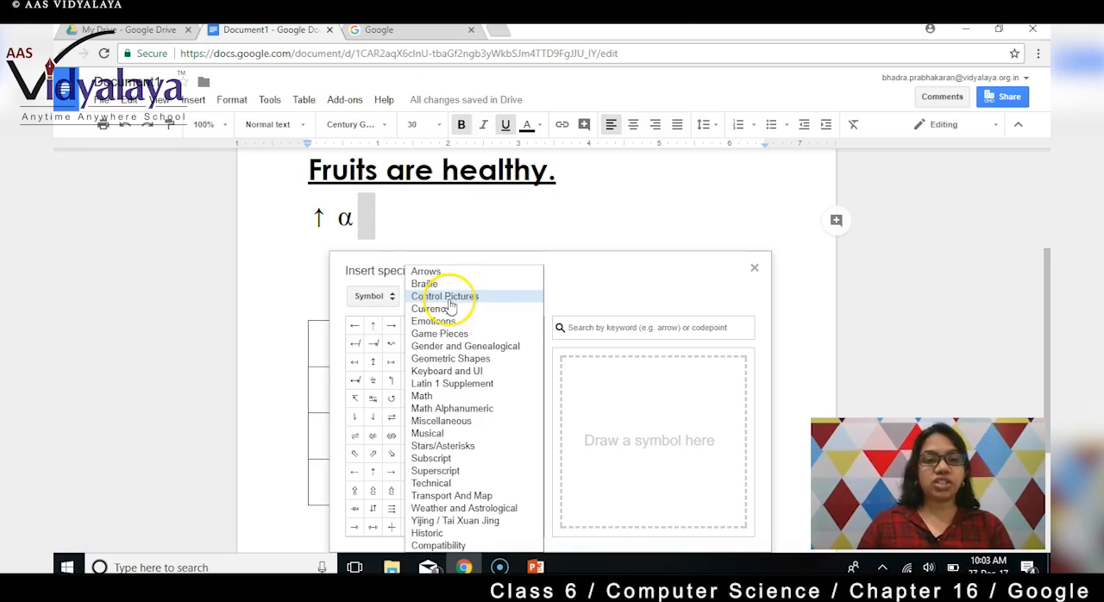
click(431, 308)
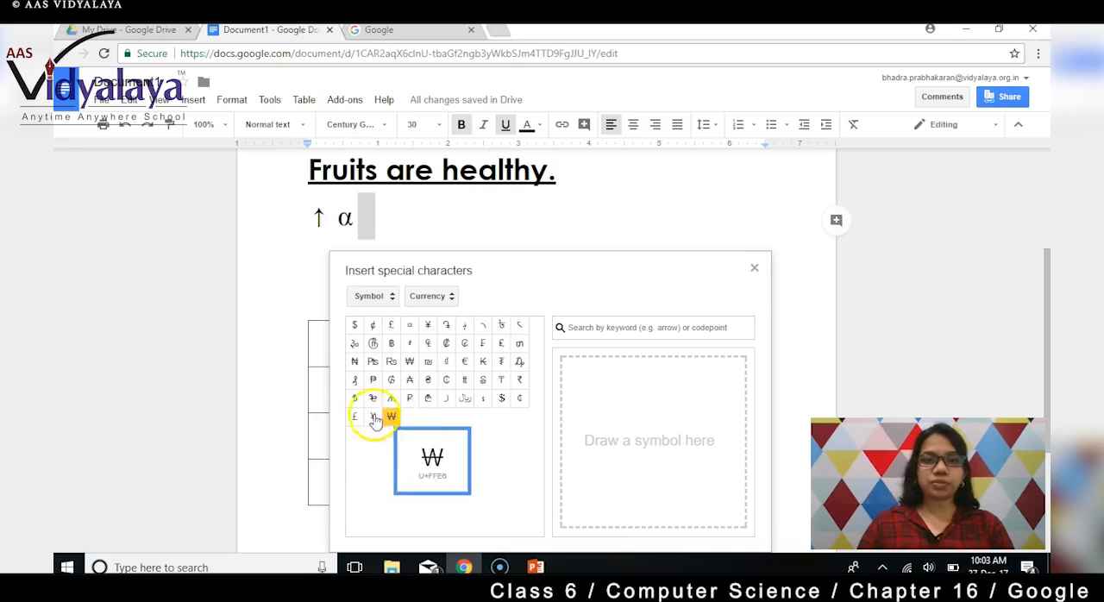
click(755, 270)
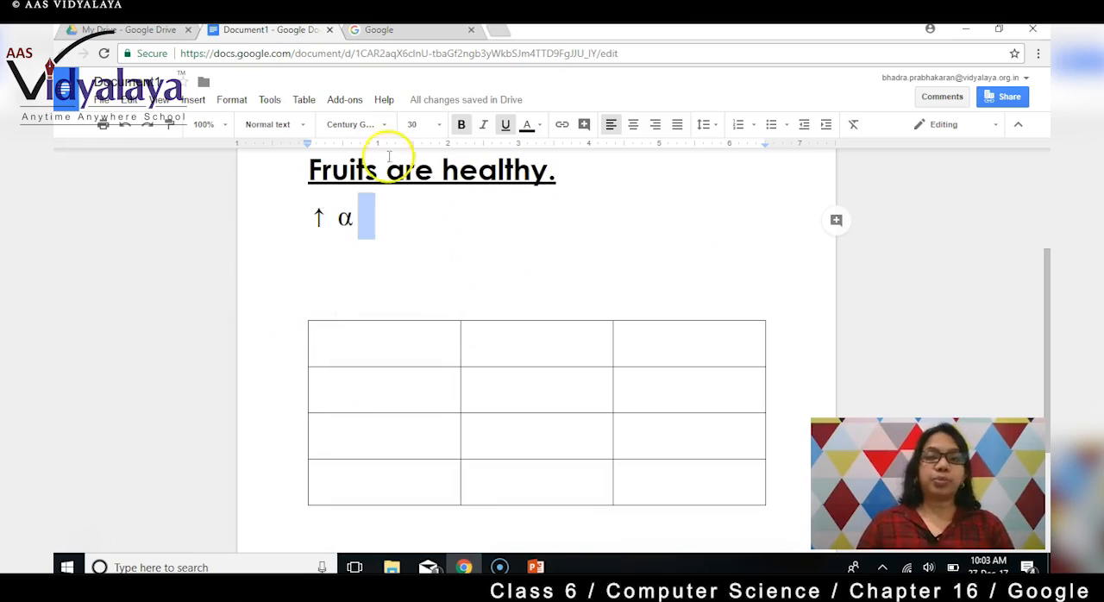
Review the page number placement options for the page's upper and lower corners without inserting any.
click(195, 99)
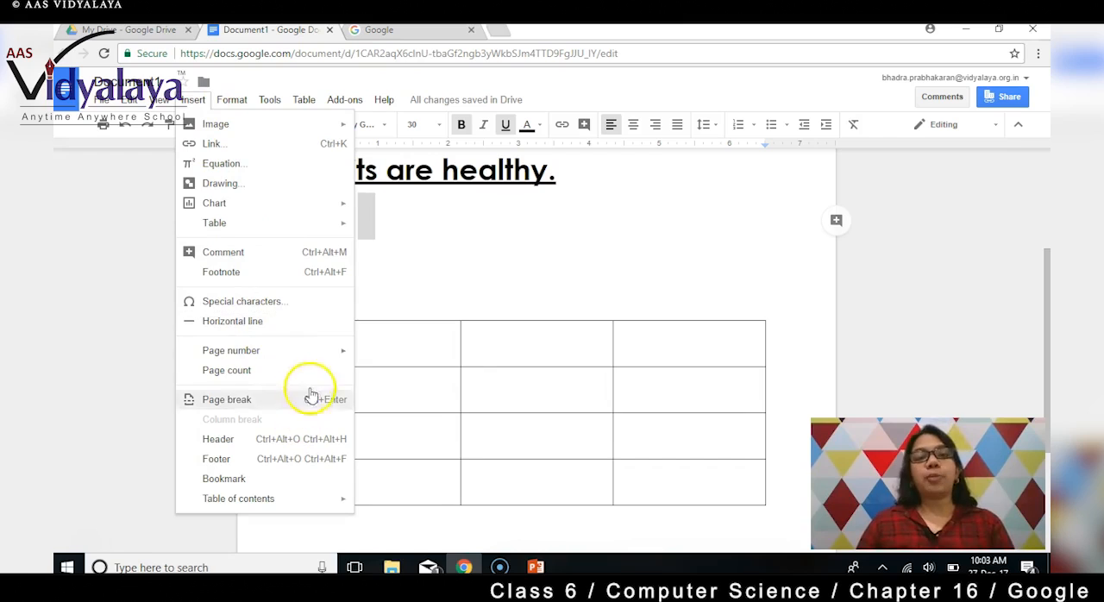
mouse_move(330, 359)
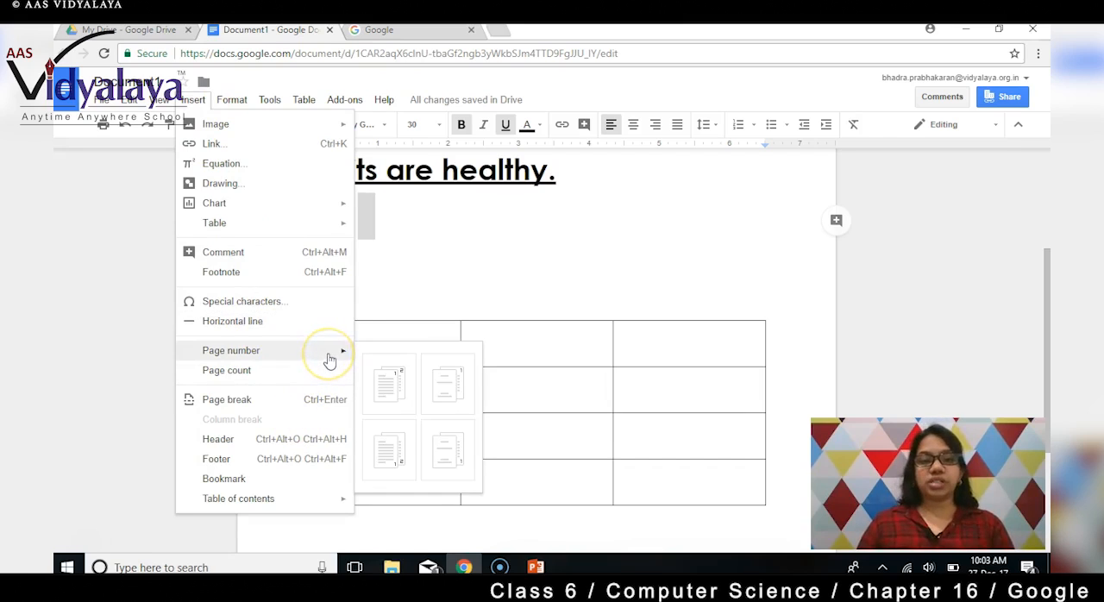
click(391, 388)
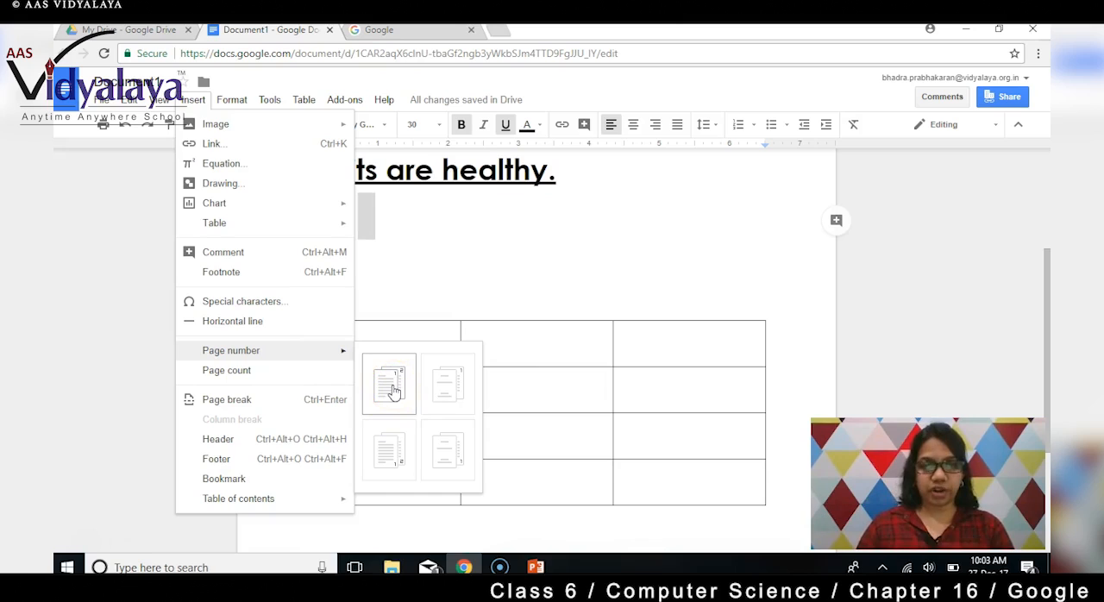
click(385, 466)
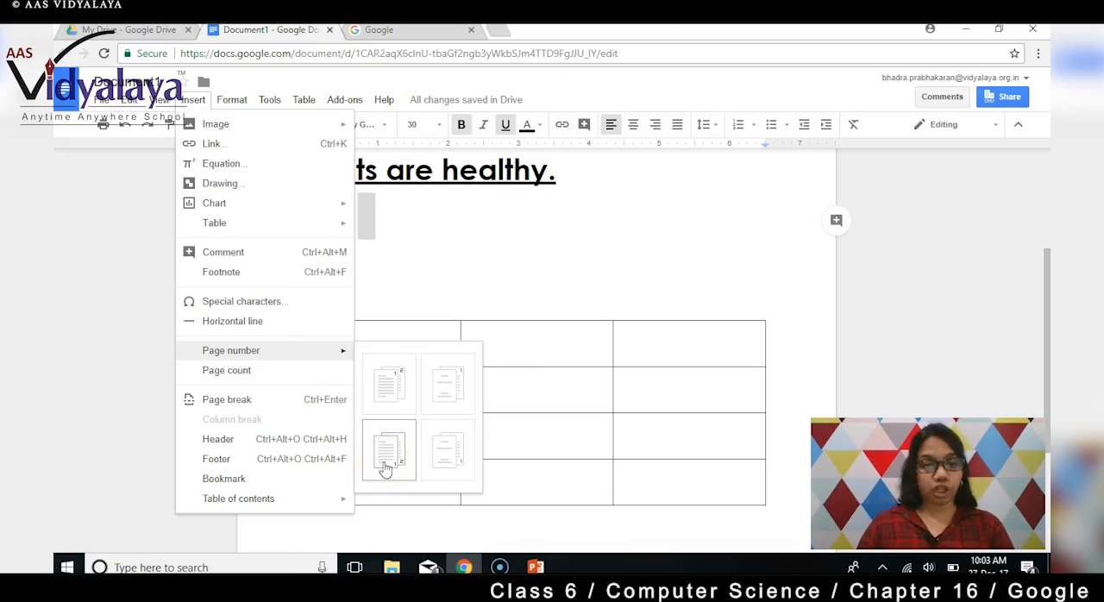
click(393, 395)
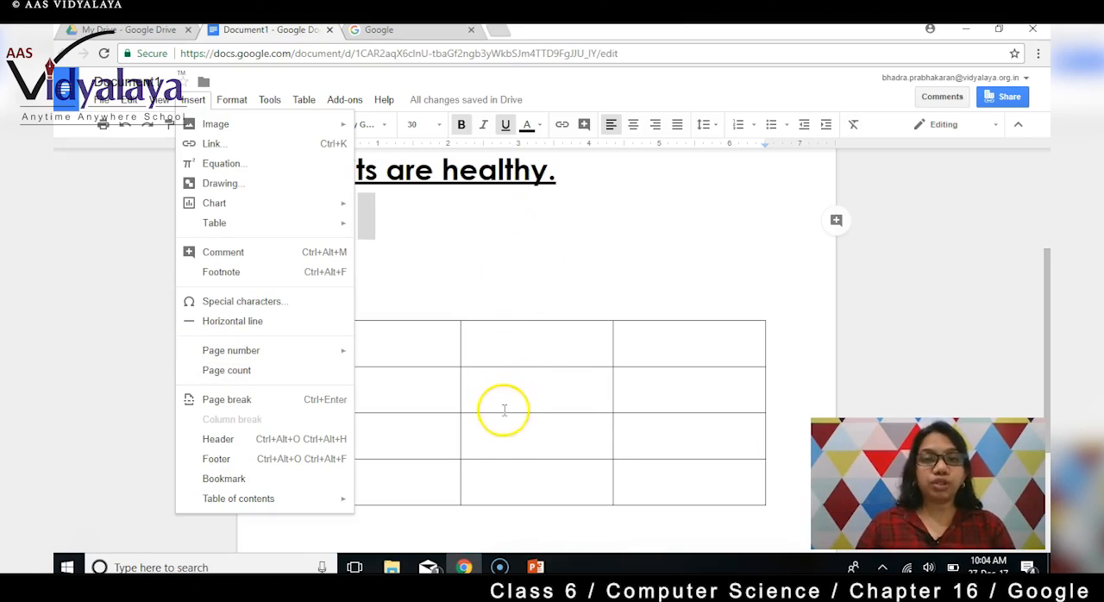
click(483, 279)
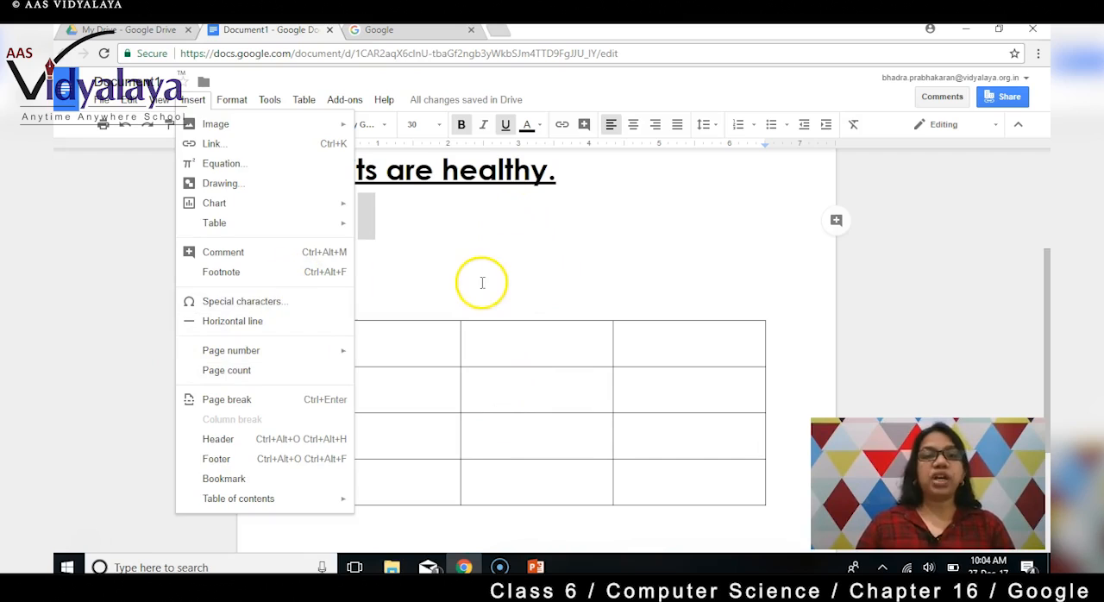
click(670, 308)
scroll(661, 316, down, 3)
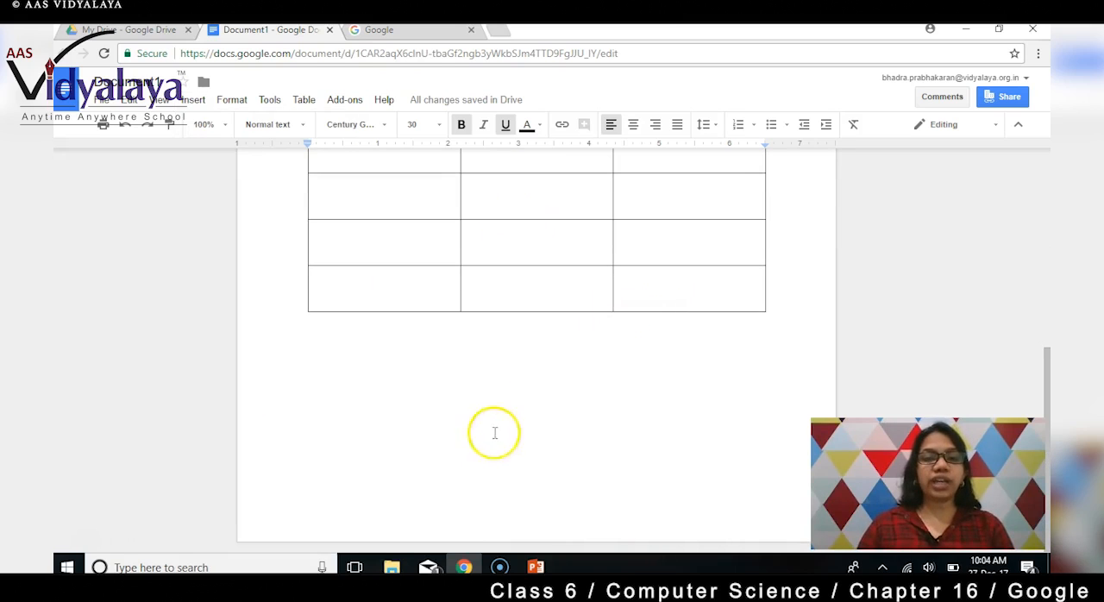
scroll(475, 451, up, 5)
scroll(471, 335, down, 5)
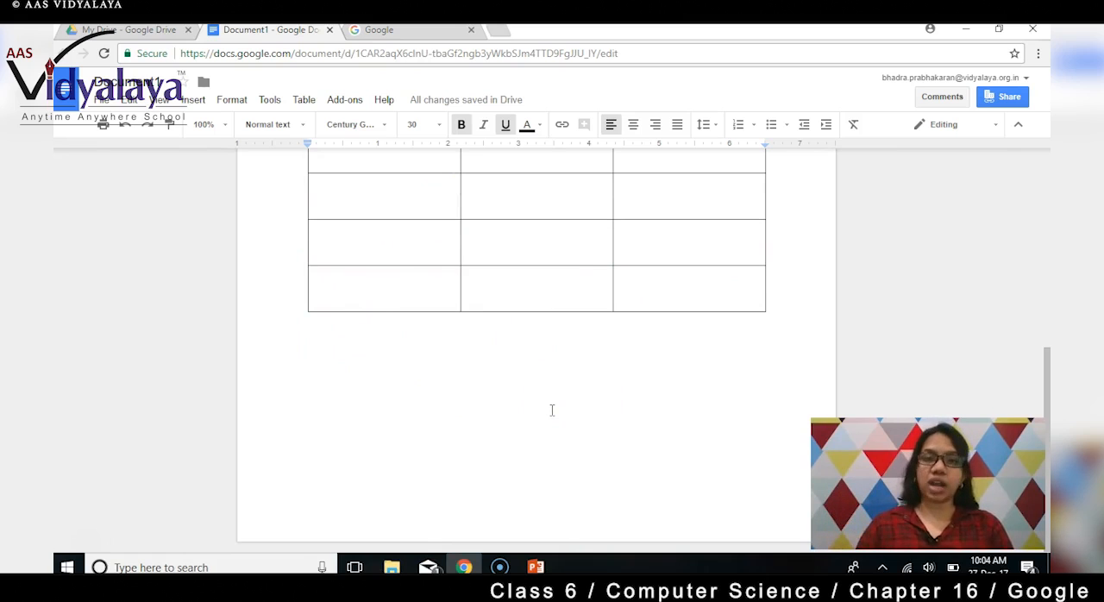
scroll(552, 411, up, 5)
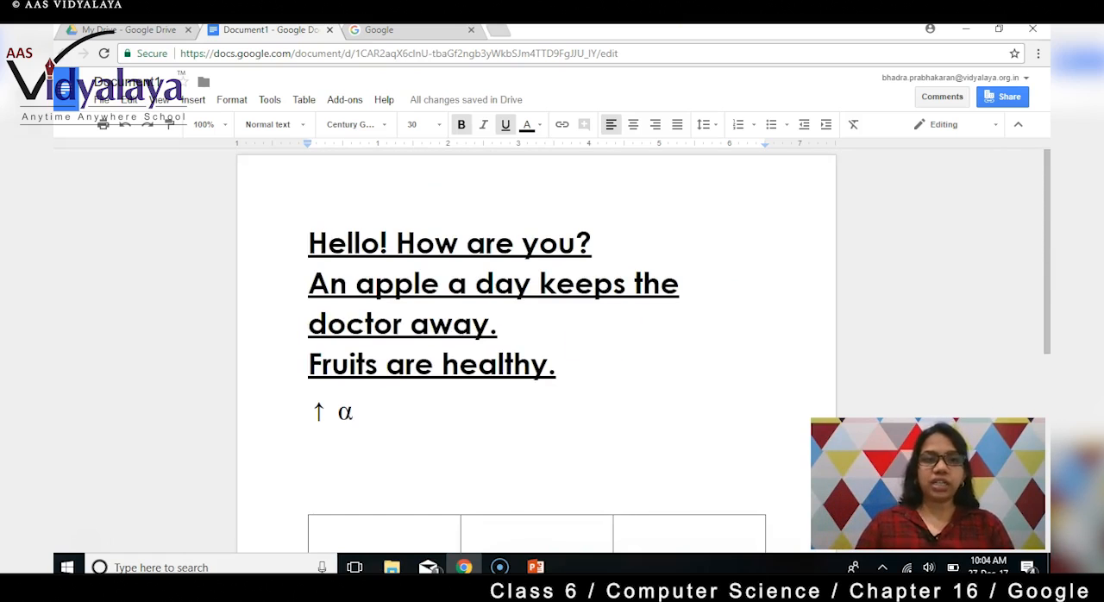
Select all the text from "Hello! How are you?" through "Fruits are healthy.".
click(193, 100)
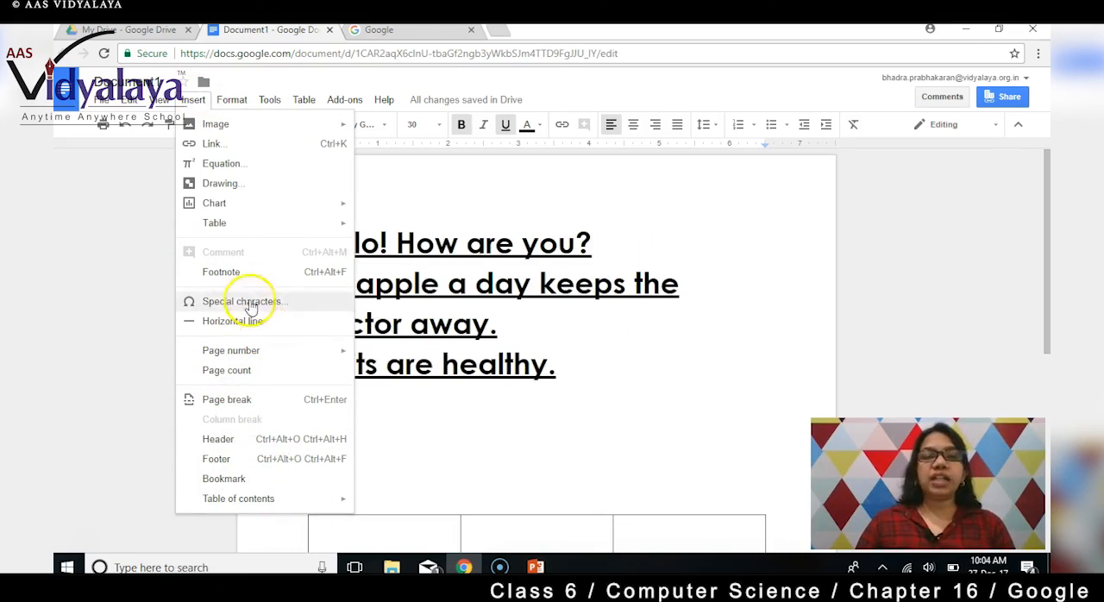
click(602, 385)
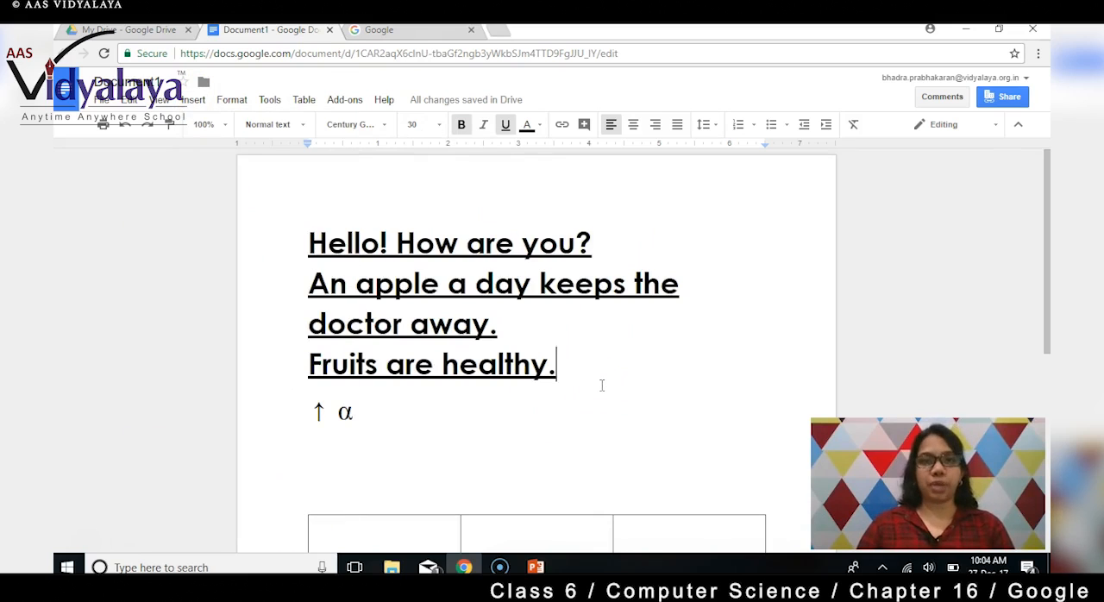
mouse_move(602, 386)
mouse_down()
mouse_move(503, 365)
mouse_move(358, 306)
mouse_move(308, 261)
mouse_move(303, 242)
mouse_up()
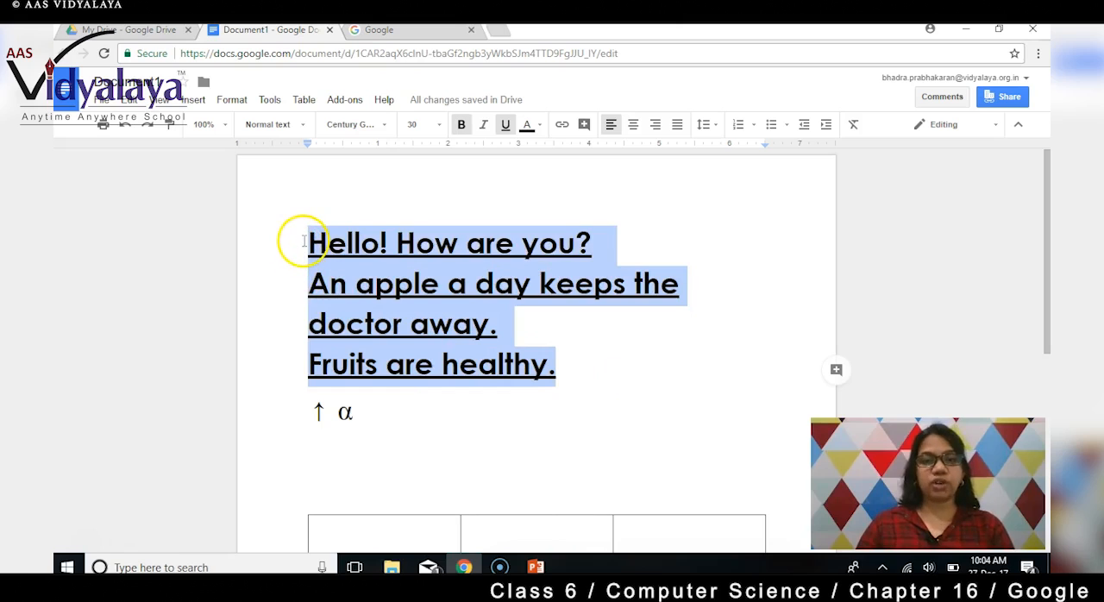